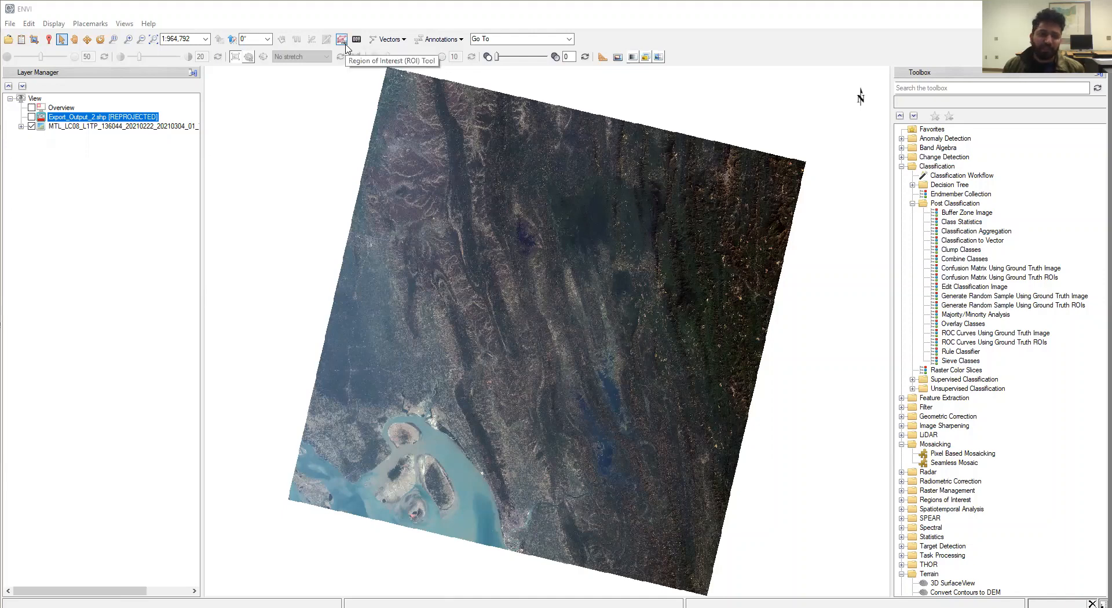
Step: Open the Region of Interest (ROI) Tool and choose polygon geometry for outlining an area on the Landsat image
left_click(344, 42)
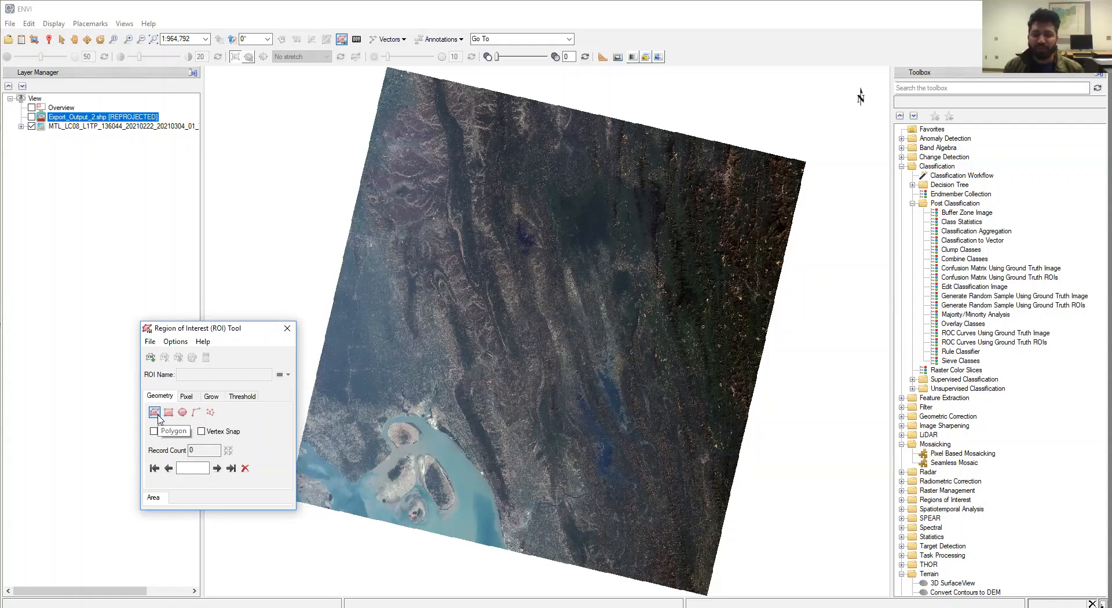
left_click(155, 413)
scroll(503, 442, "up", 1)
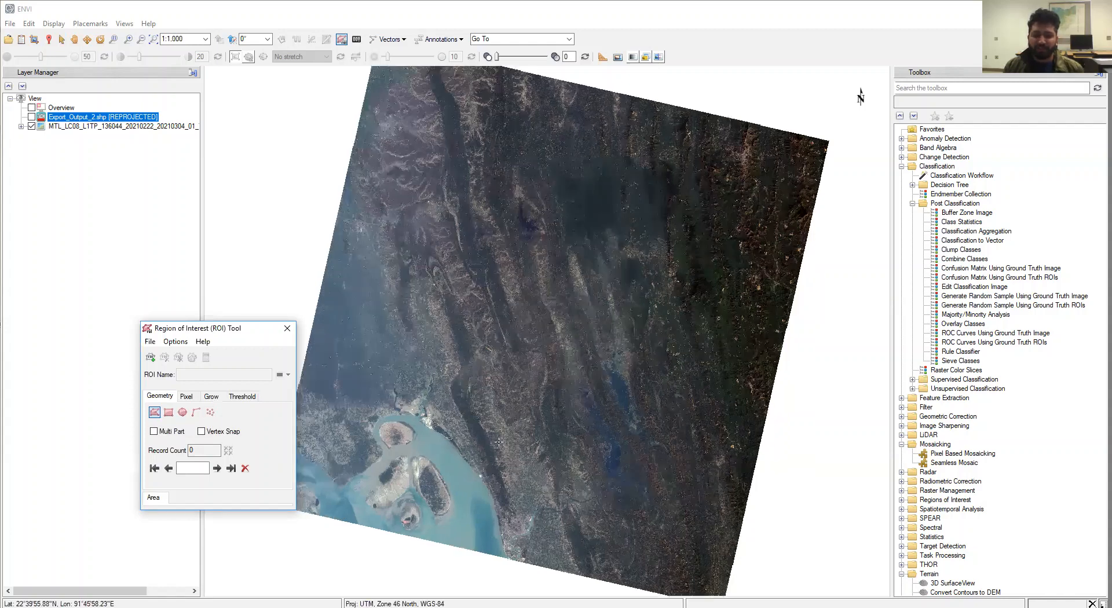
scroll(499, 442, "up", 1)
scroll(413, 388, "up", 1)
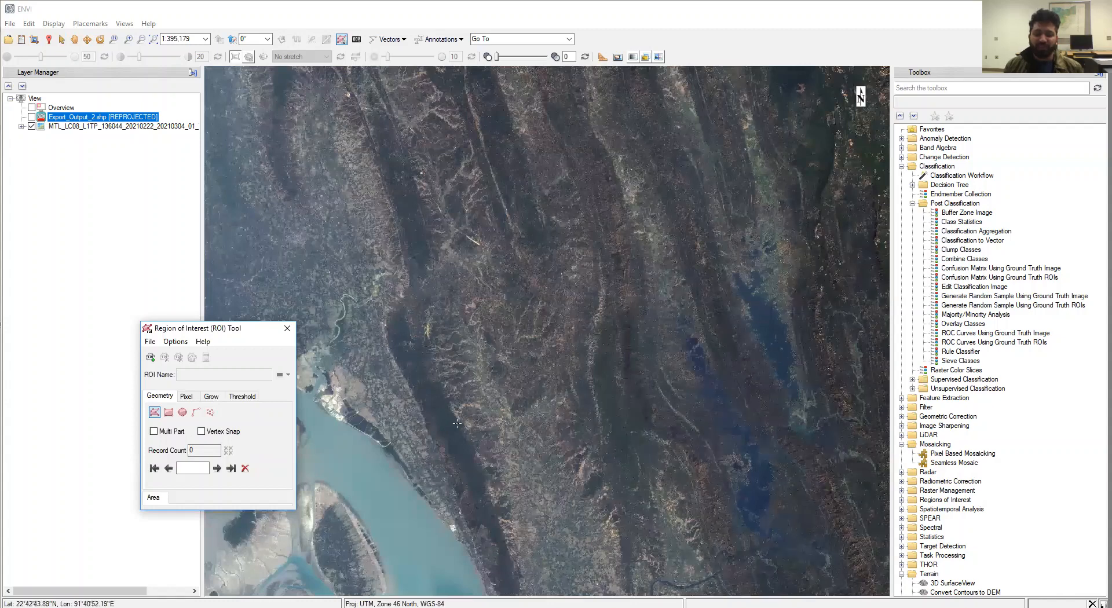
Step: Try to draw a rectangular ROI over the hills inland of the coast
left_click(168, 413)
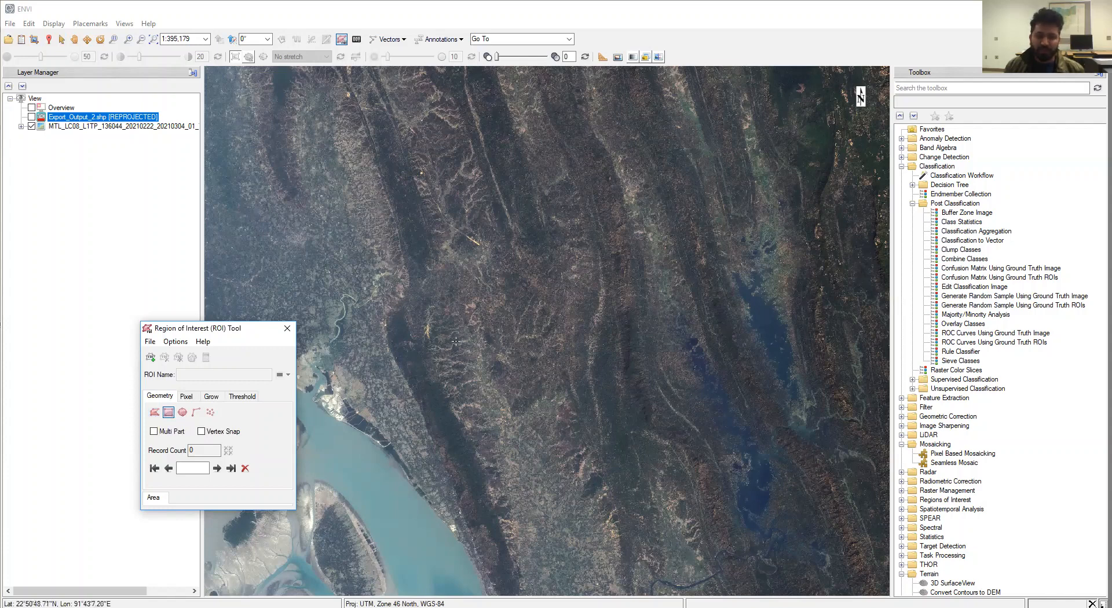
left_click_drag(446, 327, 597, 473)
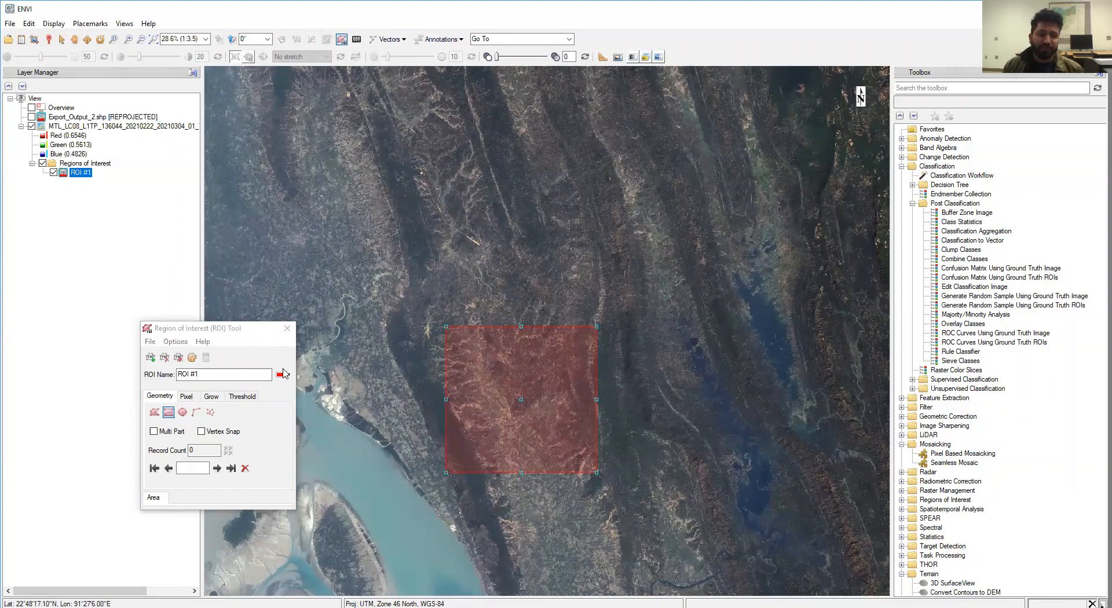
Step: Draw a closed polygon ROI around the coastal strip with the bright sandy patch and dark ponds beside the water
left_click(155, 413)
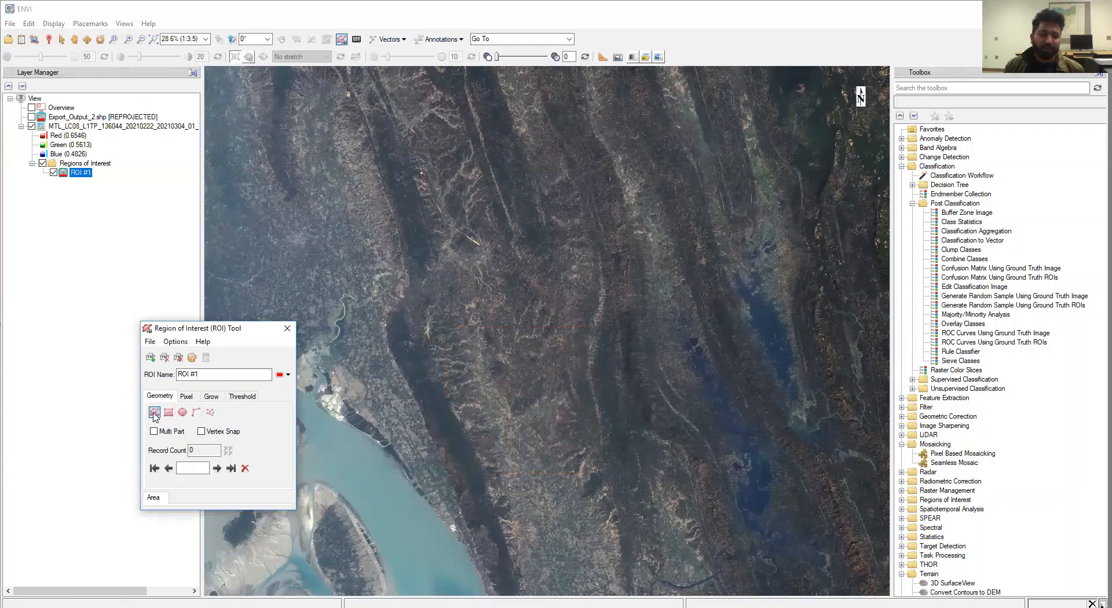
scroll(387, 425, "up", 10)
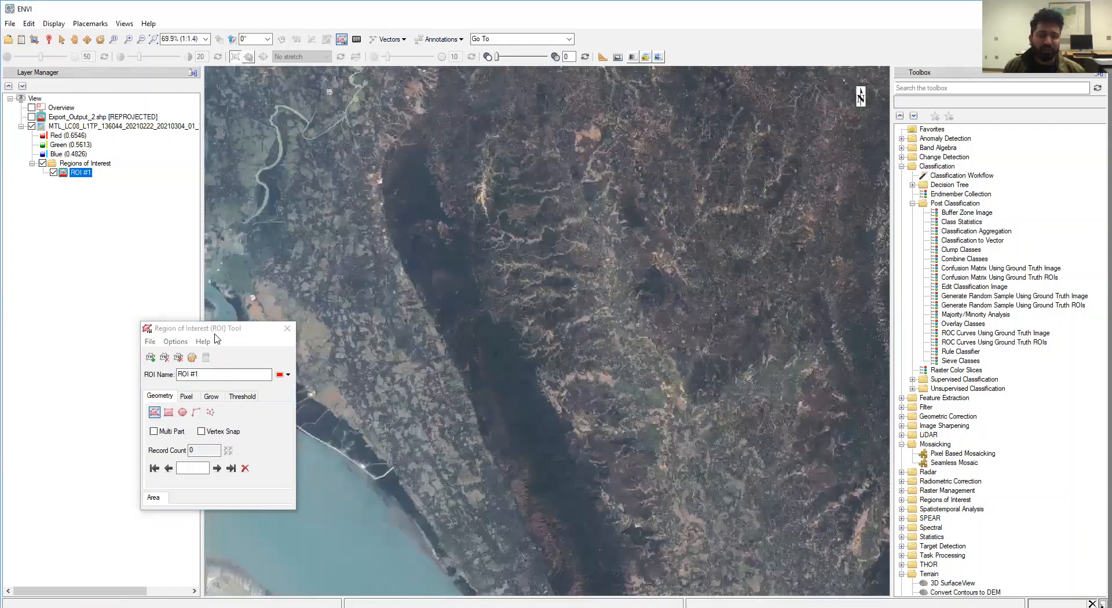
left_click_drag(197, 329, 113, 366)
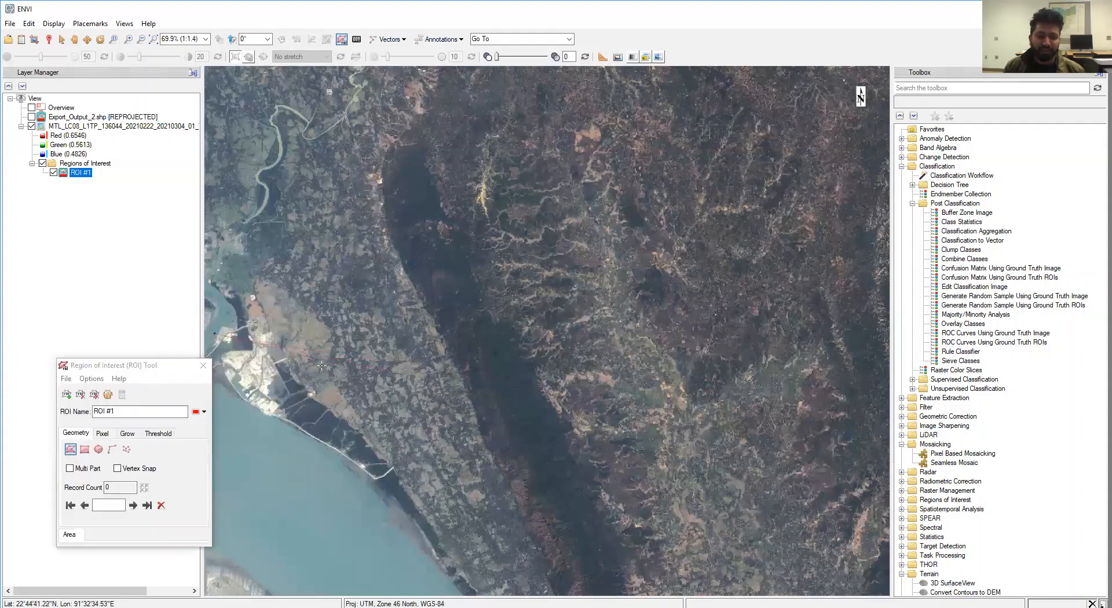
left_click(243, 310)
left_click(271, 312)
left_click(299, 351)
left_click(339, 376)
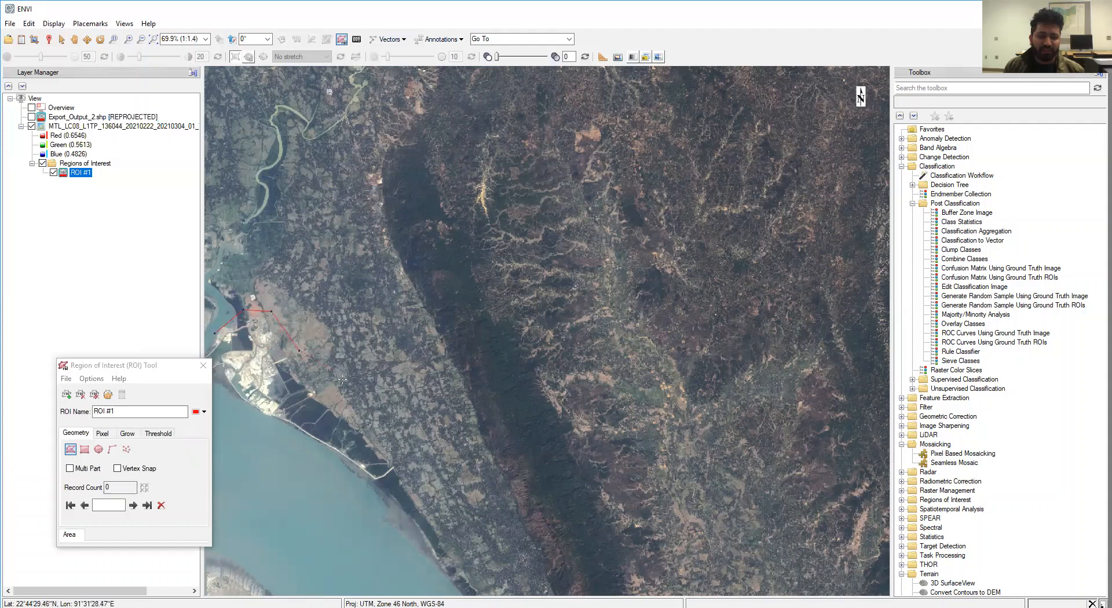
left_click(372, 422)
left_click(397, 462)
left_click(385, 489)
left_click(345, 472)
left_click(318, 441)
left_click(290, 426)
left_click(252, 405)
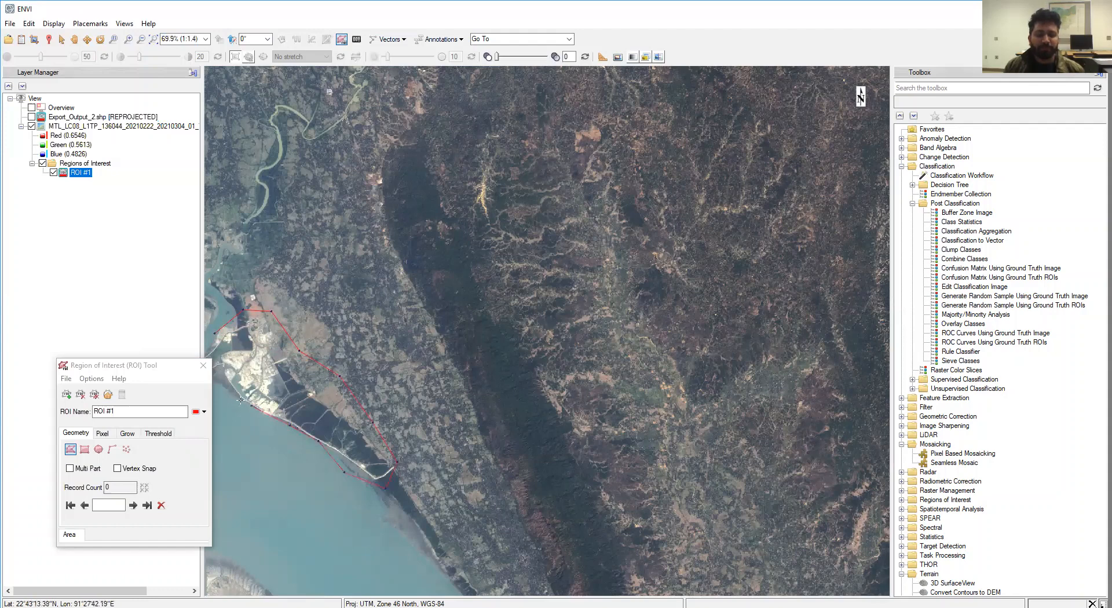
left_click(233, 392)
left_click(222, 379)
left_click(219, 362)
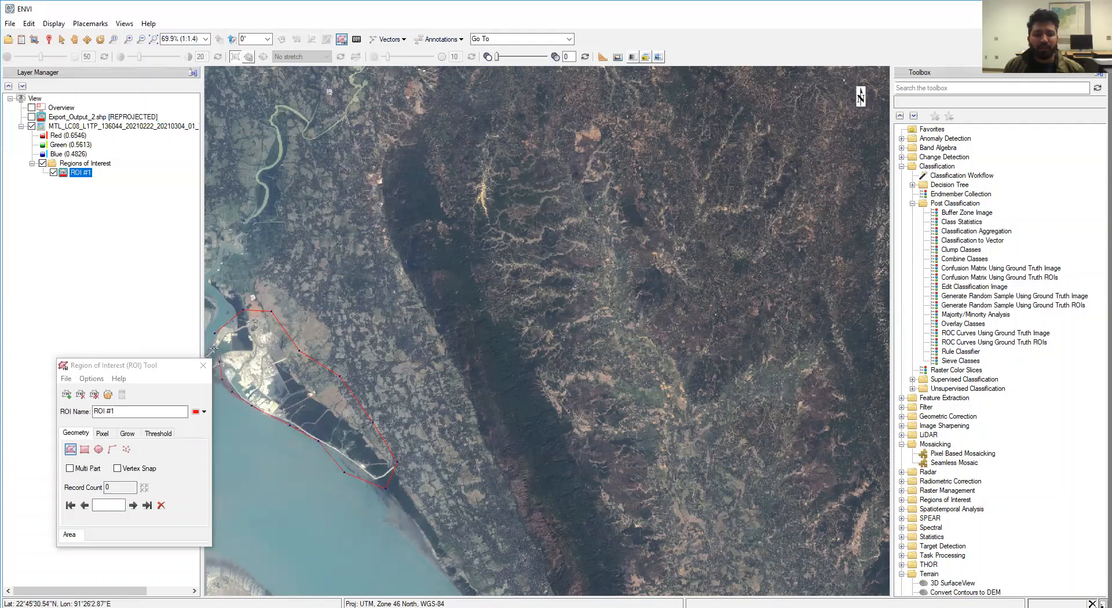
double_click(215, 336)
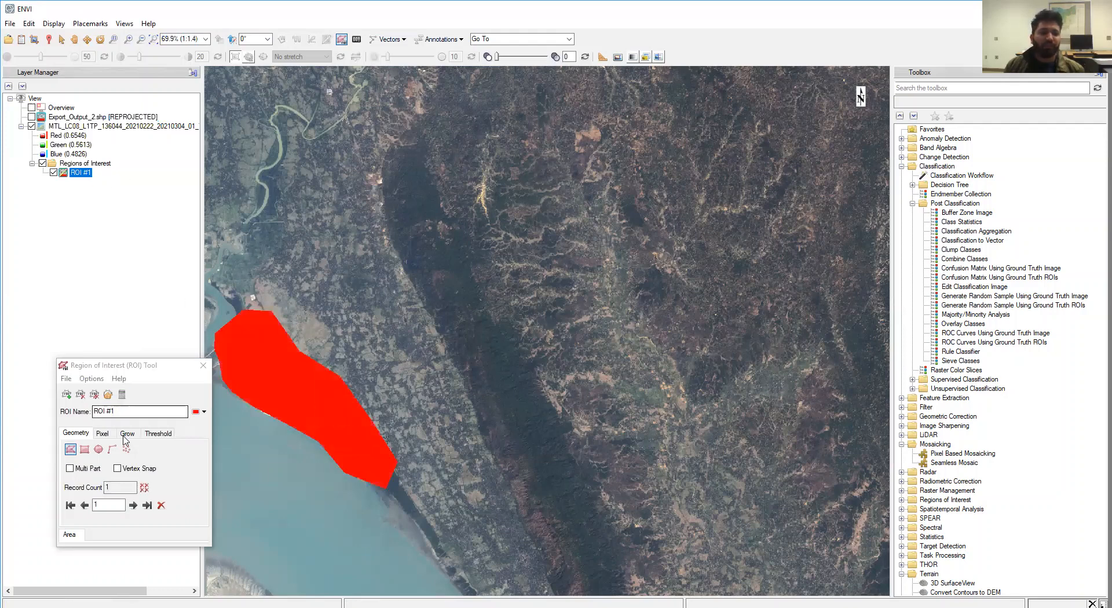
Step: Rename the polygon ROI as "Study area" and close the ROI Tool
left_click(121, 412)
key("BackSpace")
key("BackSpace")
key("BackSpace")
key("BackSpace")
key("BackSpace")
key("BackSpace")
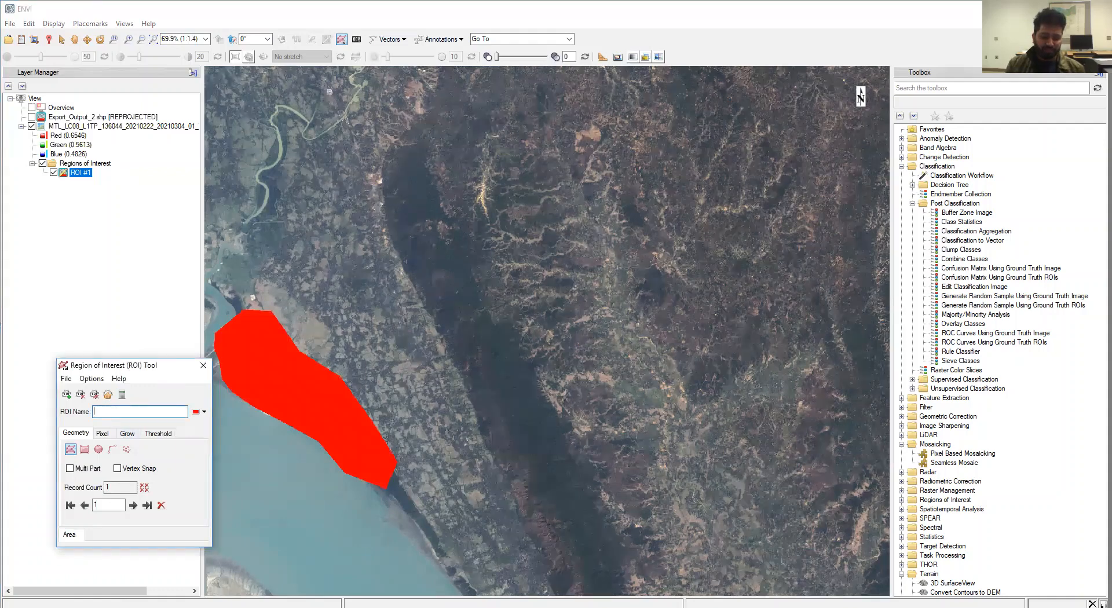
type("S")
type("tud")
key("BackSpace")
type("udy")
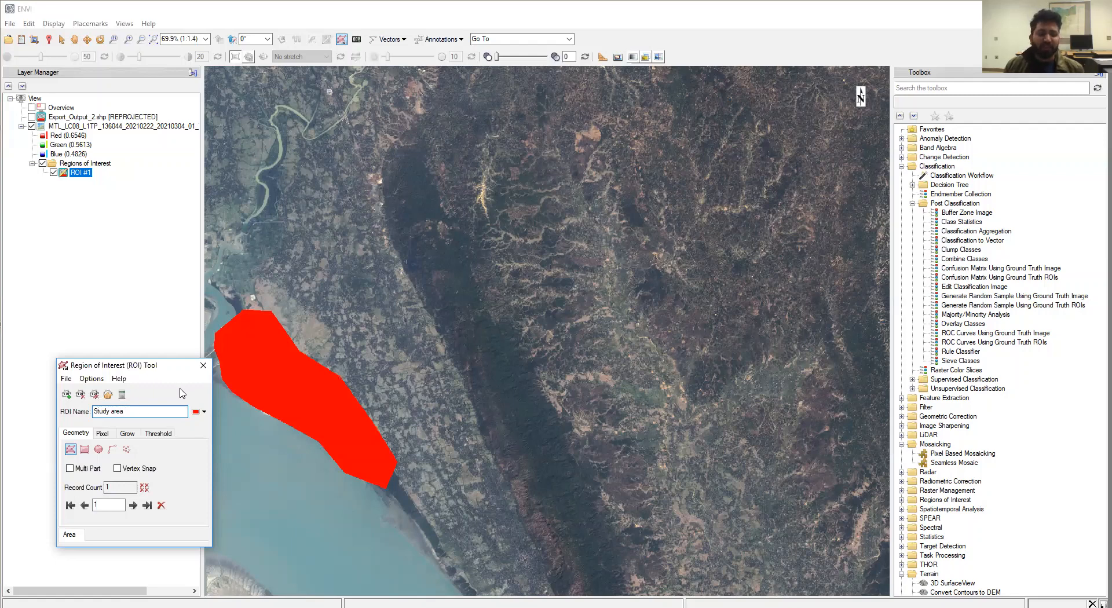
key("Return")
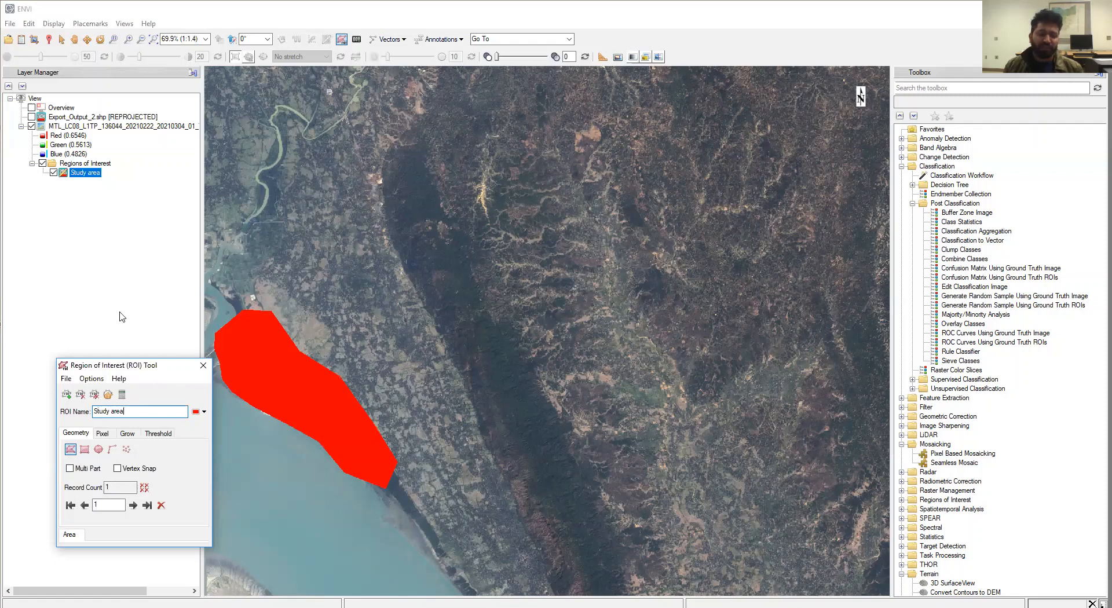
left_click(203, 365)
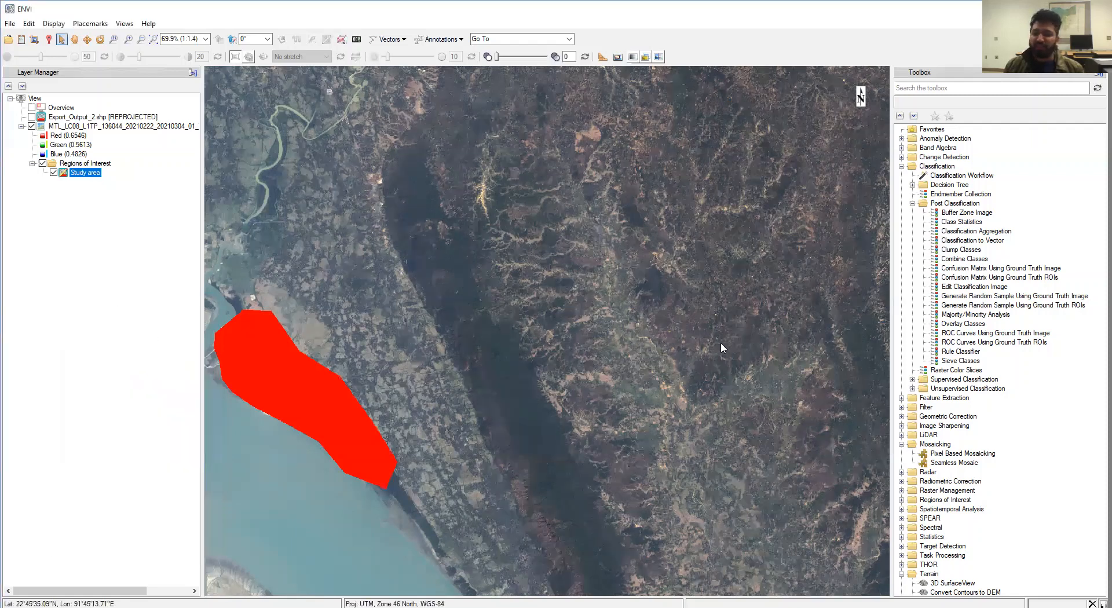
Step: Search the toolbox for "roi" and start Subset Data from ROIs with the first LC08 image file as input
left_click(924, 88)
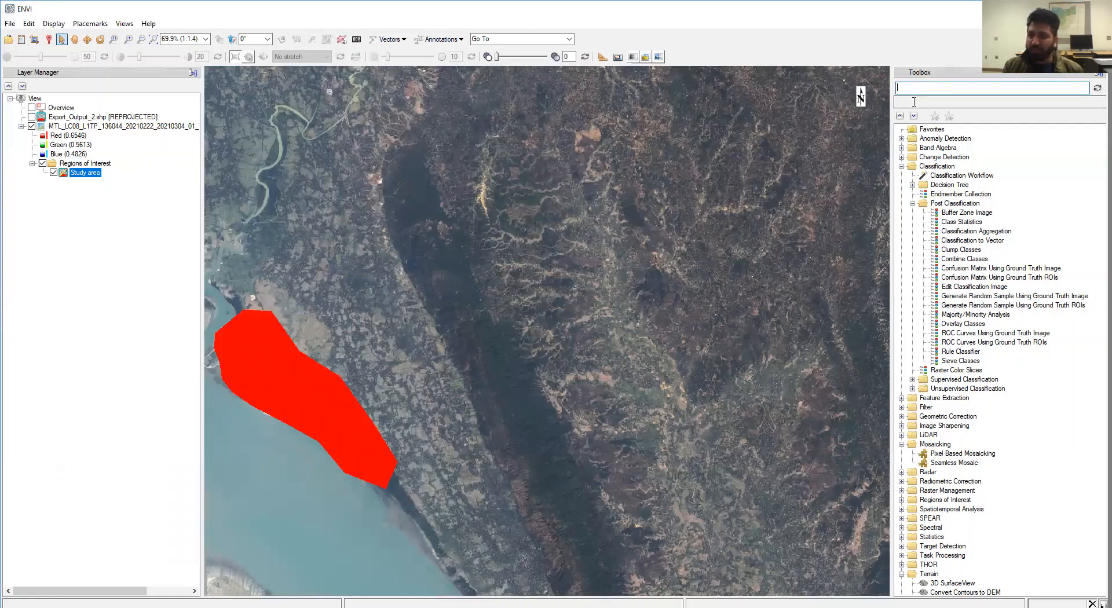
type("roi")
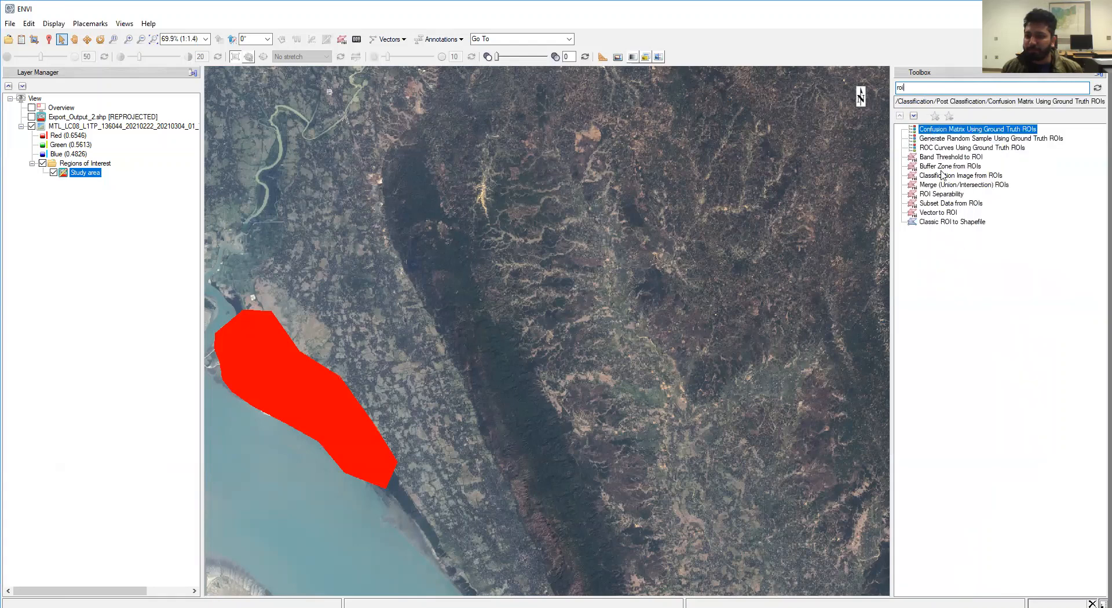
double_click(944, 204)
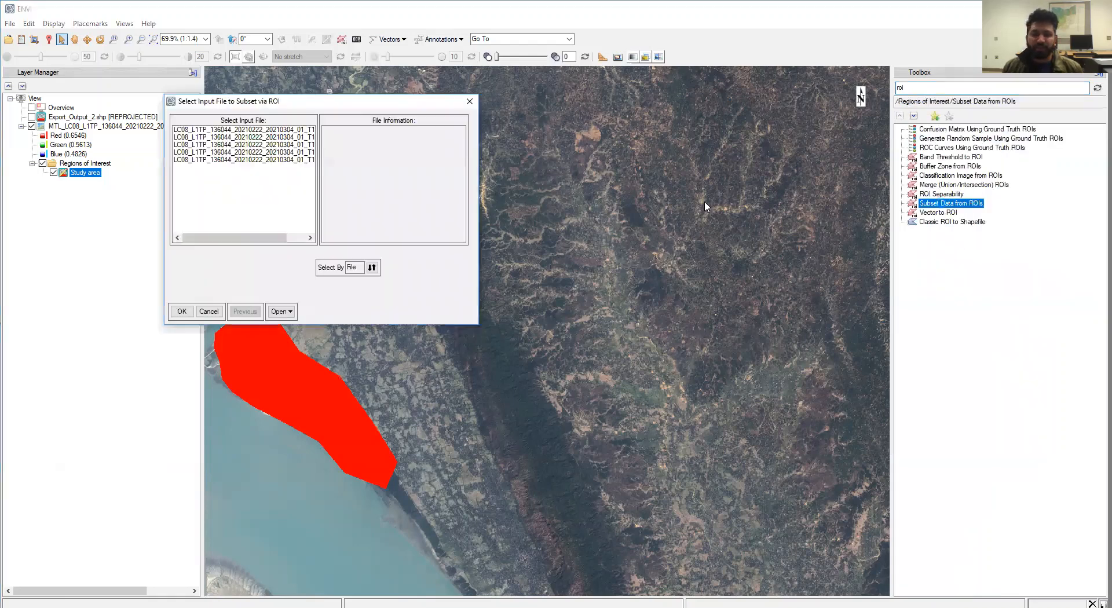
left_click(259, 131)
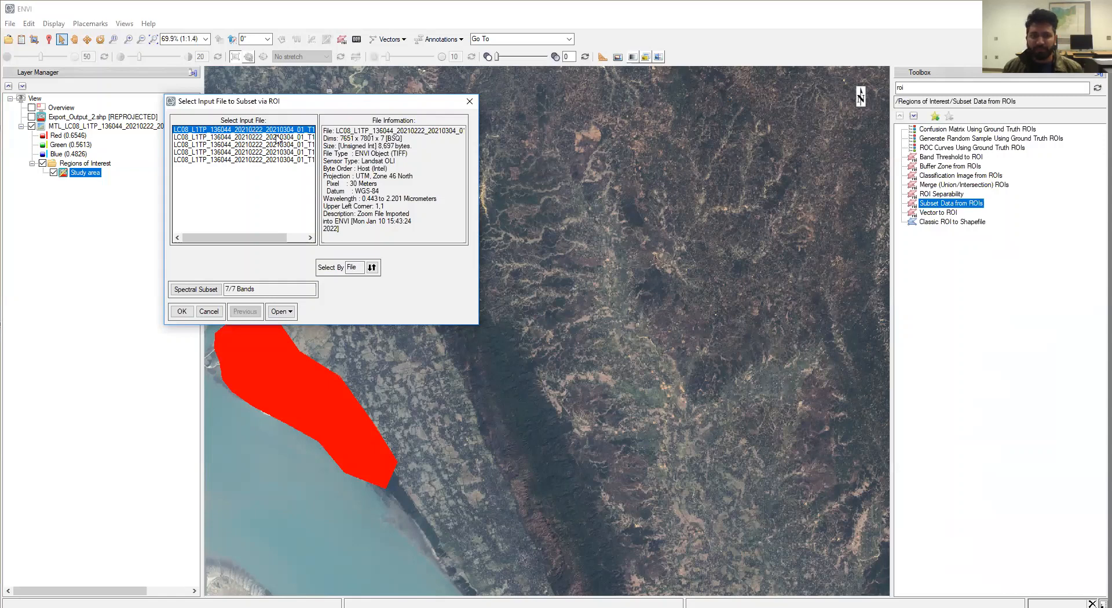
left_click(182, 311)
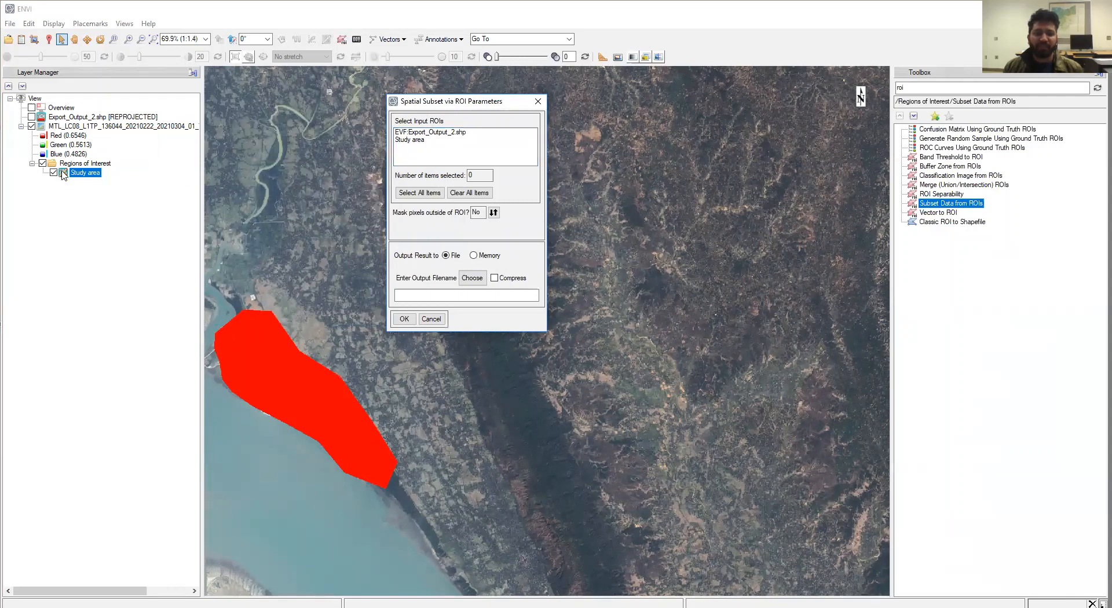
Step: Subset the image to the Study area ROI without masking, output it to the Desktop as "Study Area", and hide the original Landsat layer
left_click(404, 140)
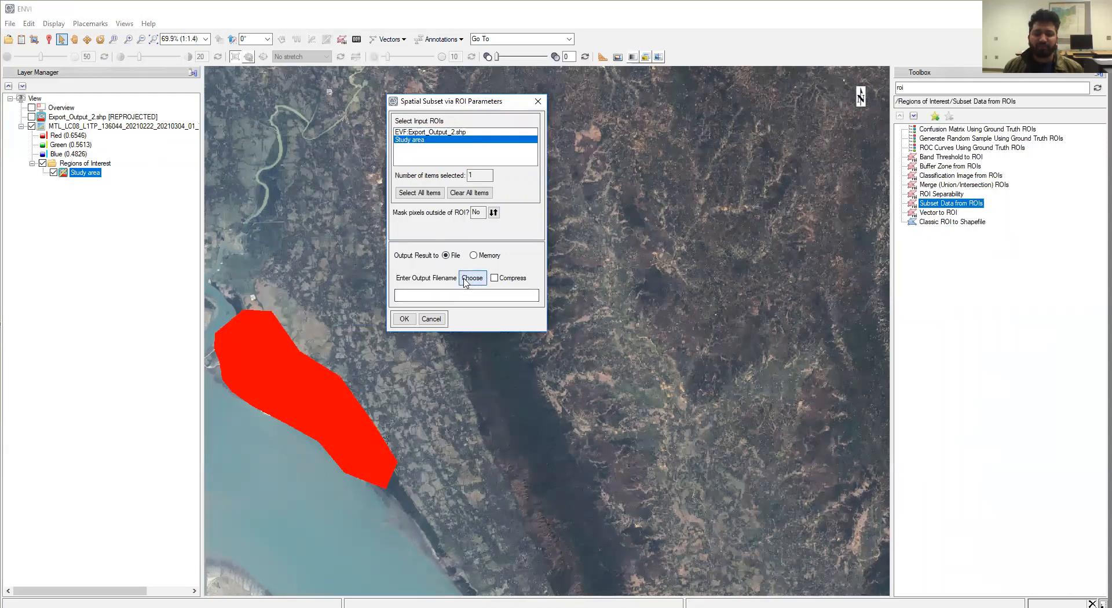
left_click(472, 278)
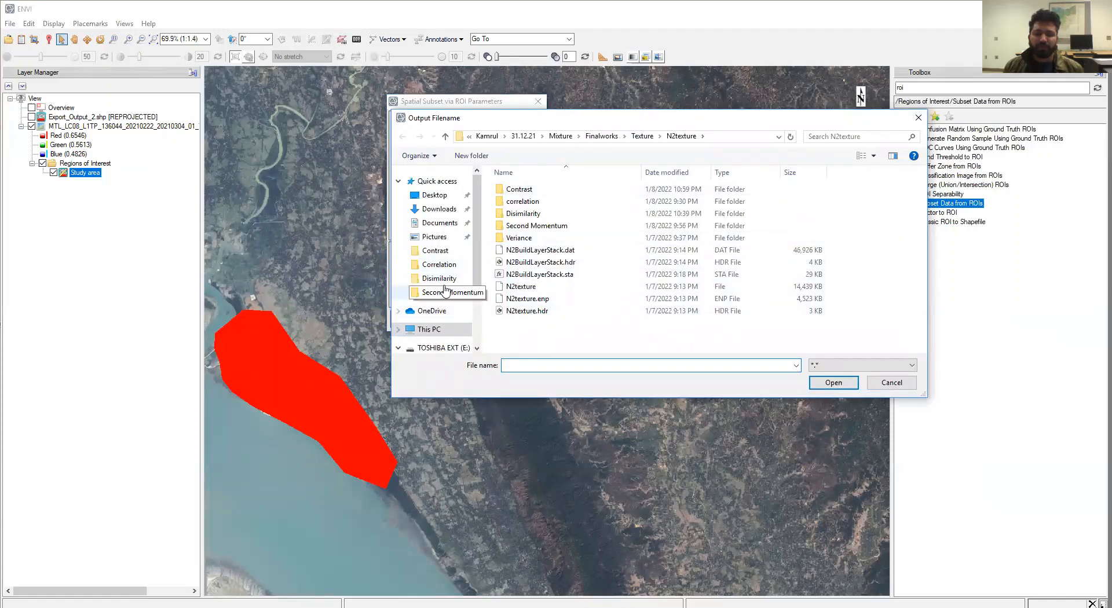
left_click(435, 195)
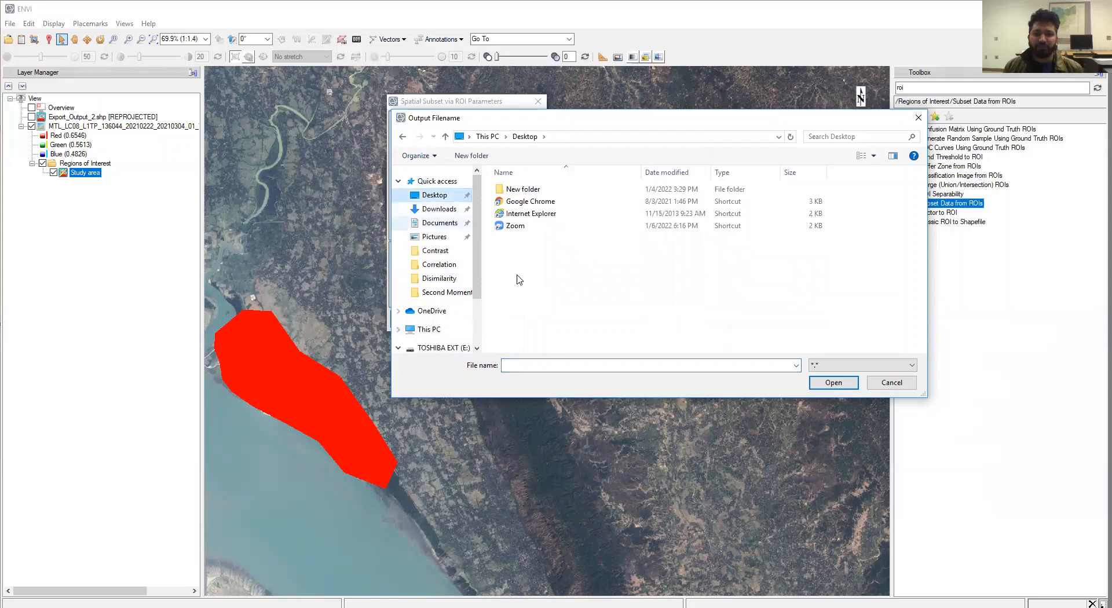
left_click(540, 366)
type("S")
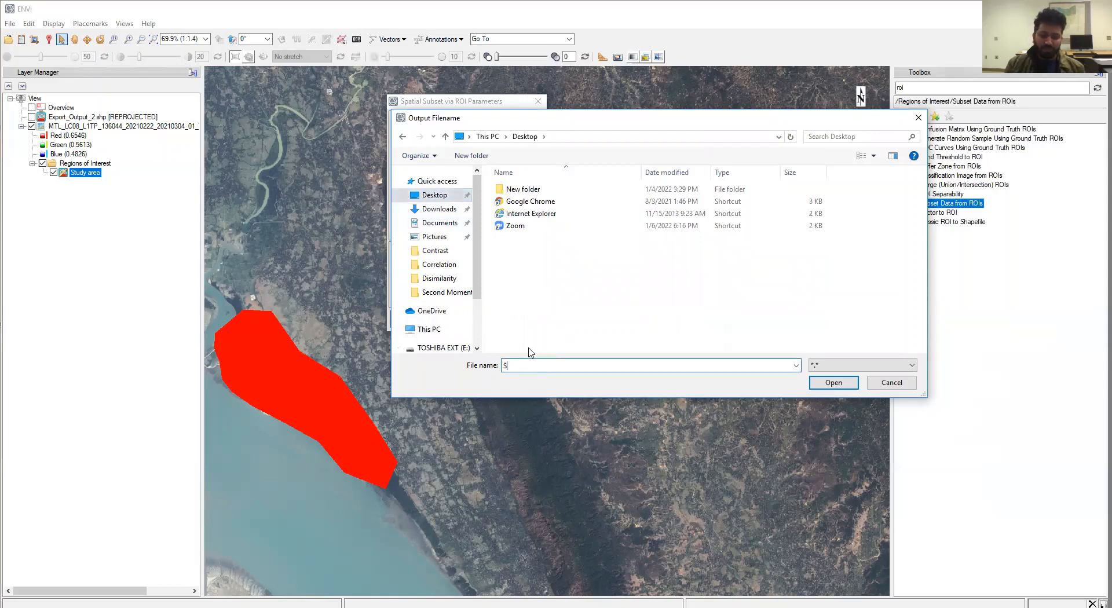
type("tud")
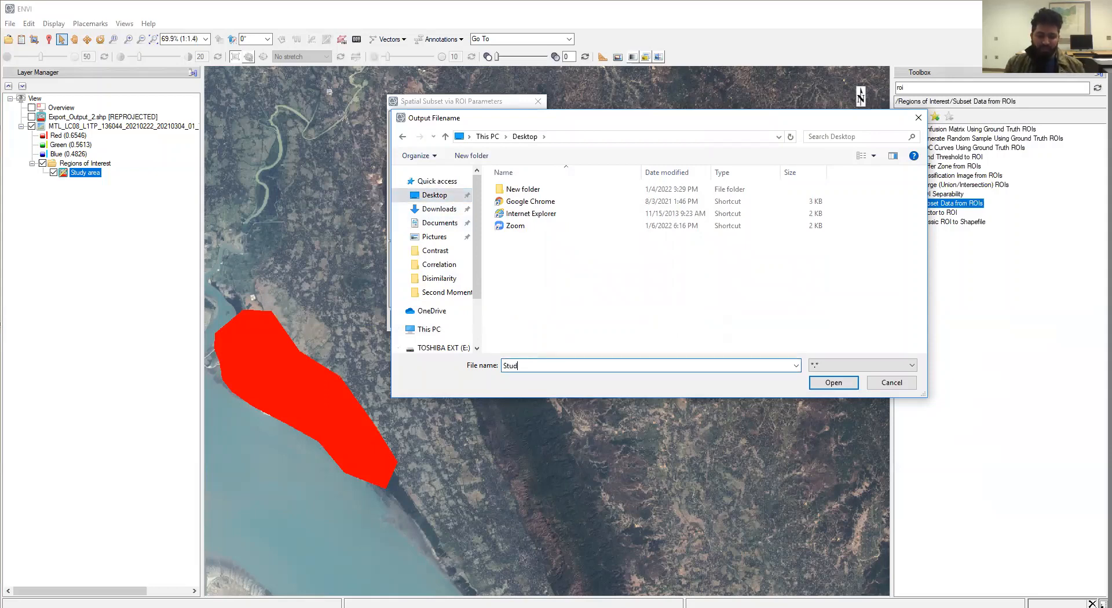
type("ay")
type("y Area")
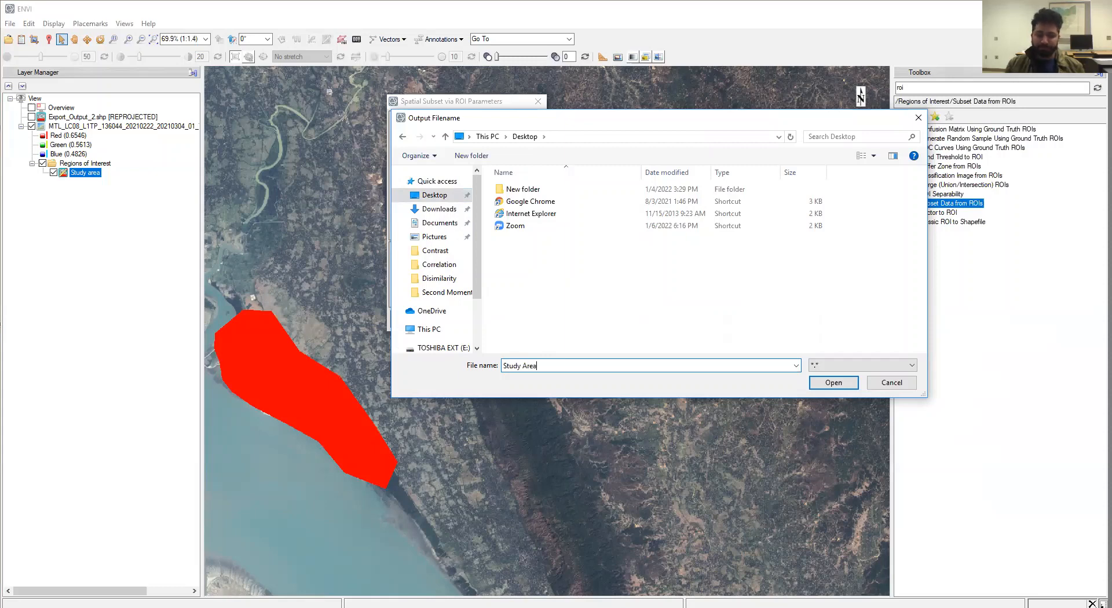
left_click(833, 383)
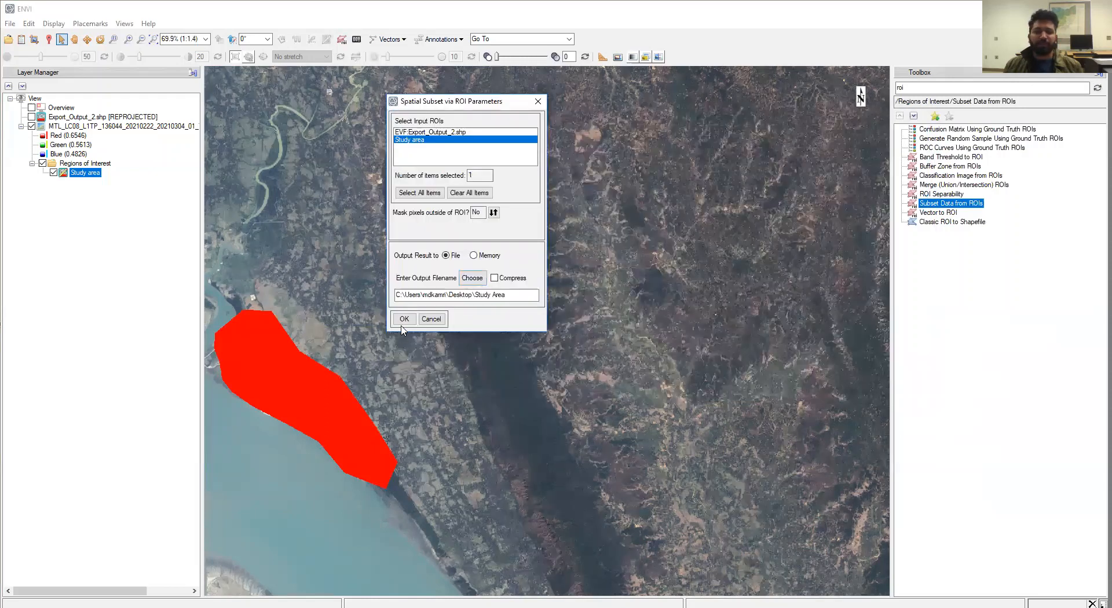
left_click(404, 320)
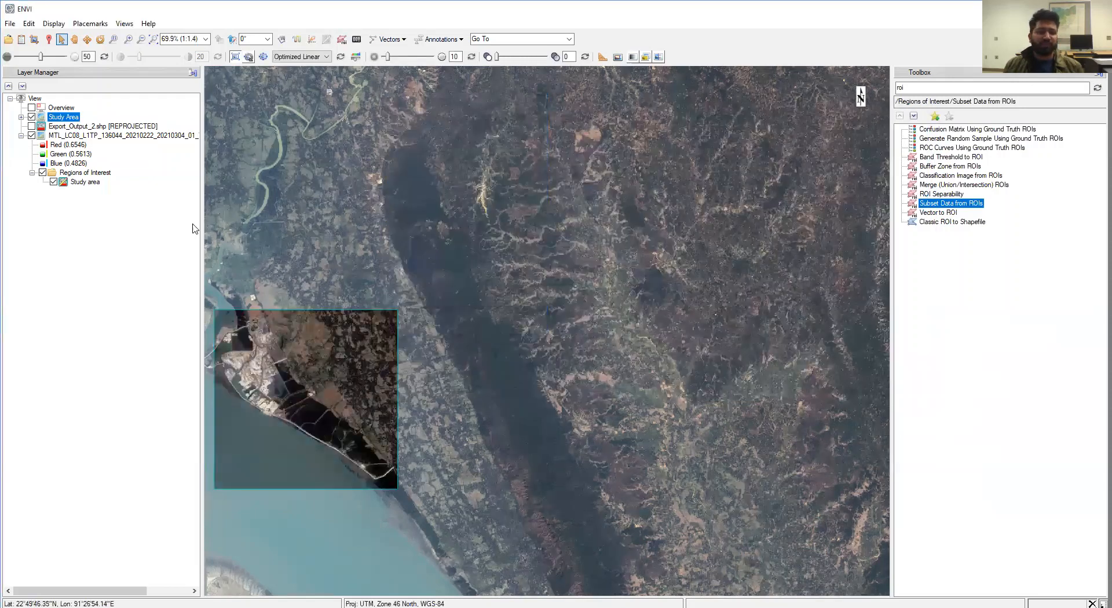
left_click(31, 135)
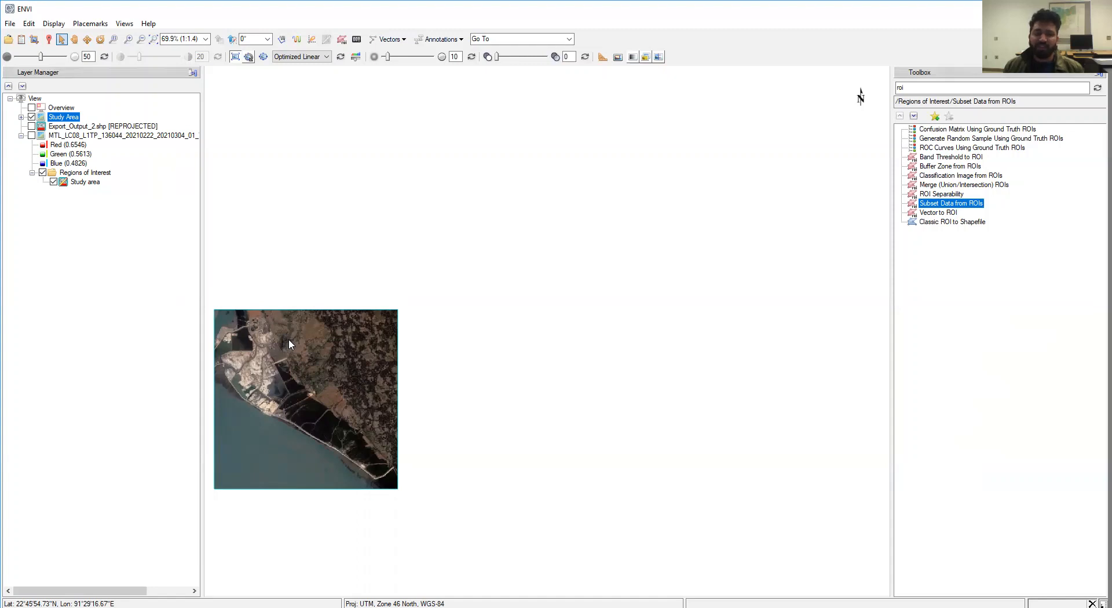
Step: Start Subset Data from ROIs on the first LC08 file, masking pixels outside the Study area ROI
double_click(953, 203)
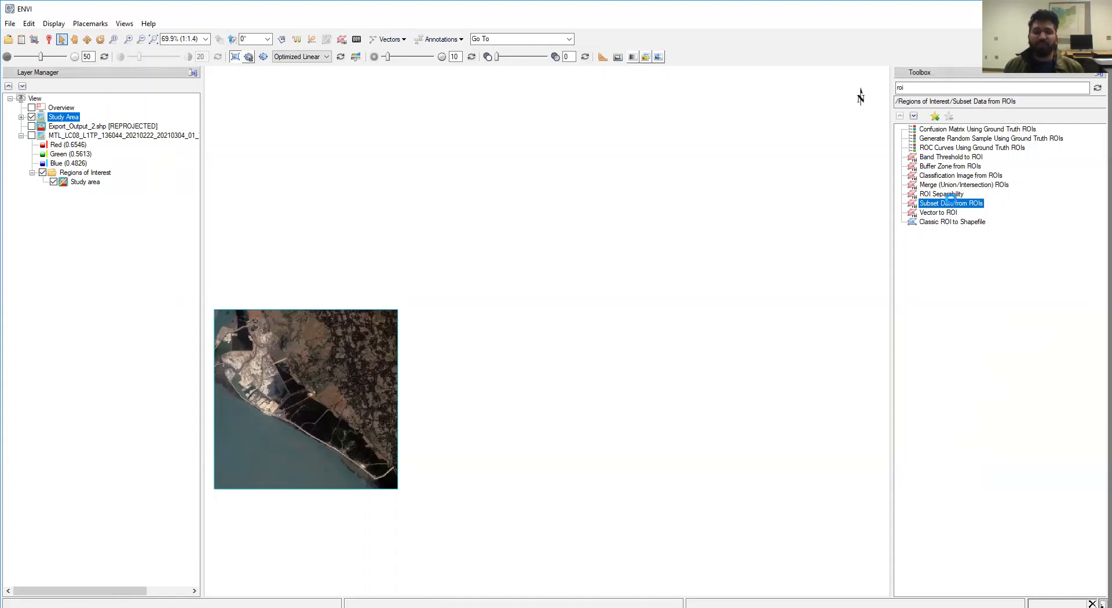
left_click(209, 137)
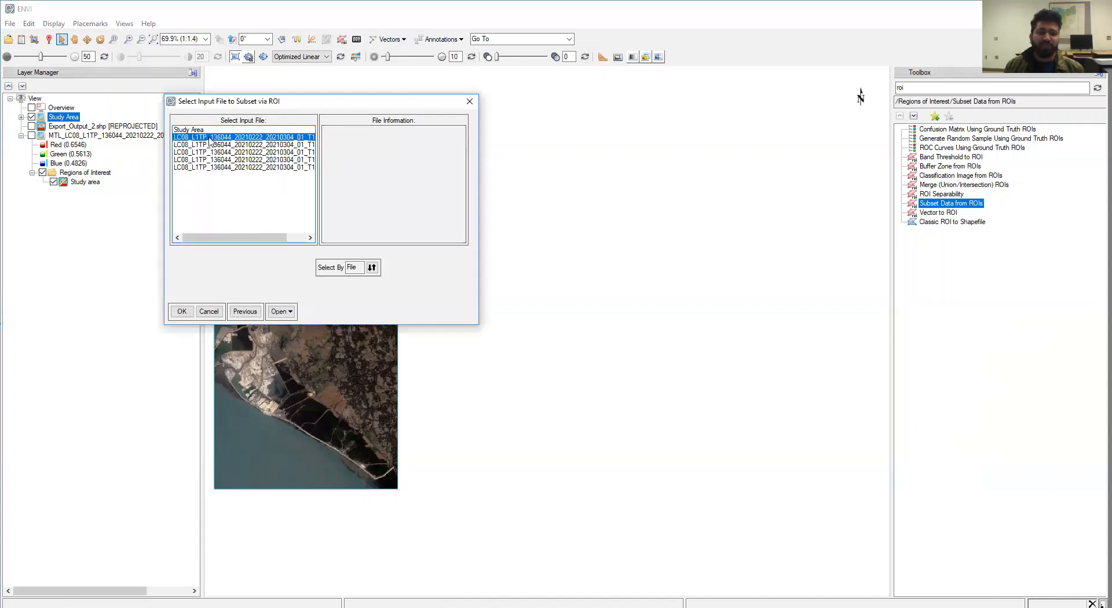
left_click(186, 312)
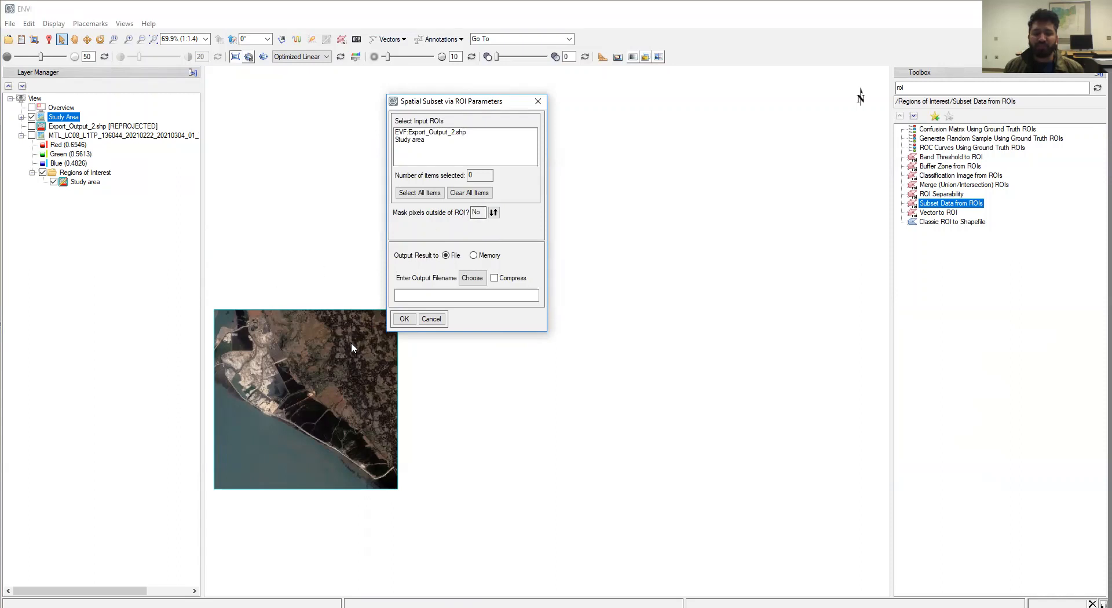
left_click(493, 213)
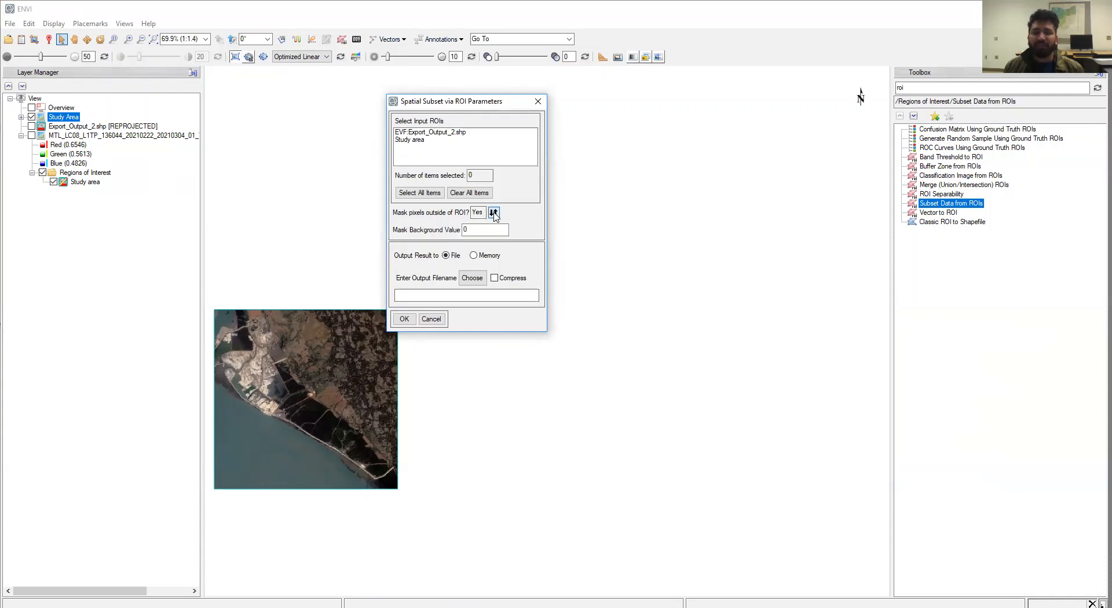
left_click(412, 140)
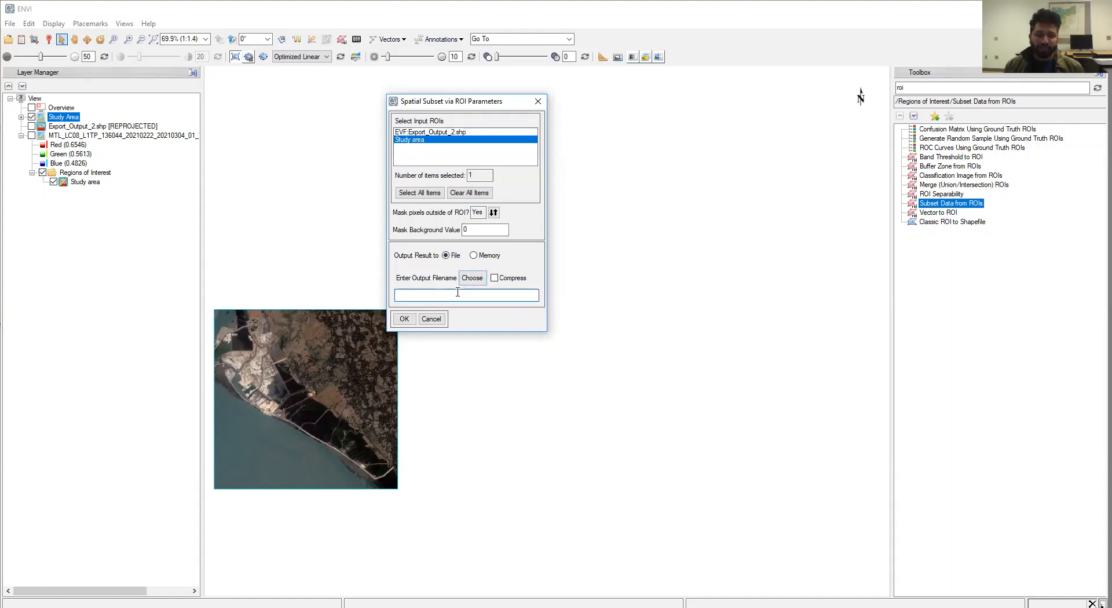
Step: Output the masked subset to the Desktop as "Studyarea_withmask" and hide the unmasked Study Area layer
left_click(458, 292)
type("Studyarea_withmask")
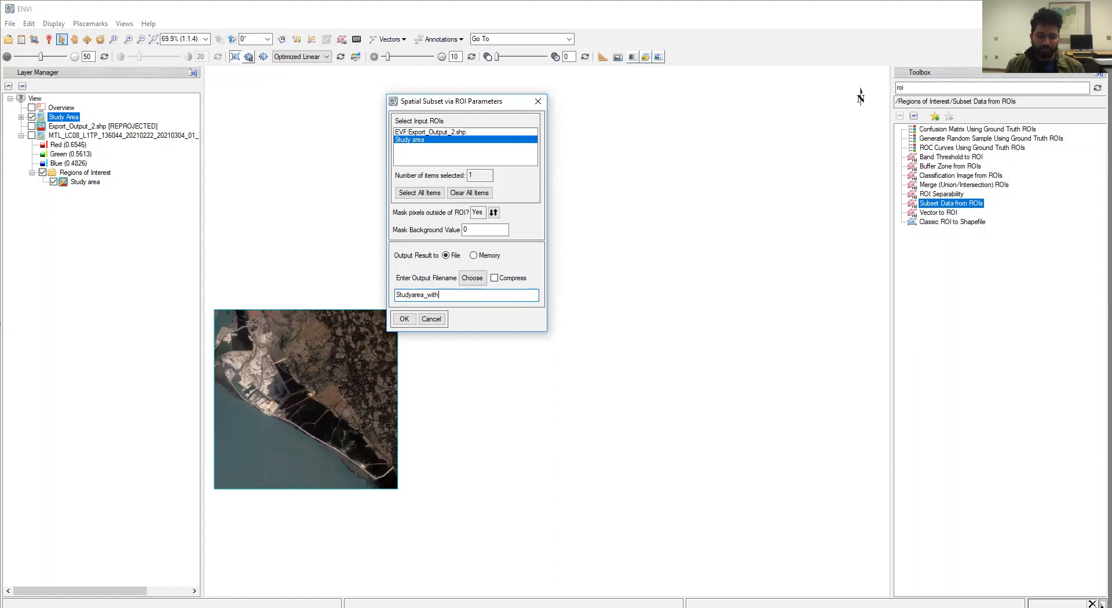
left_click(477, 282)
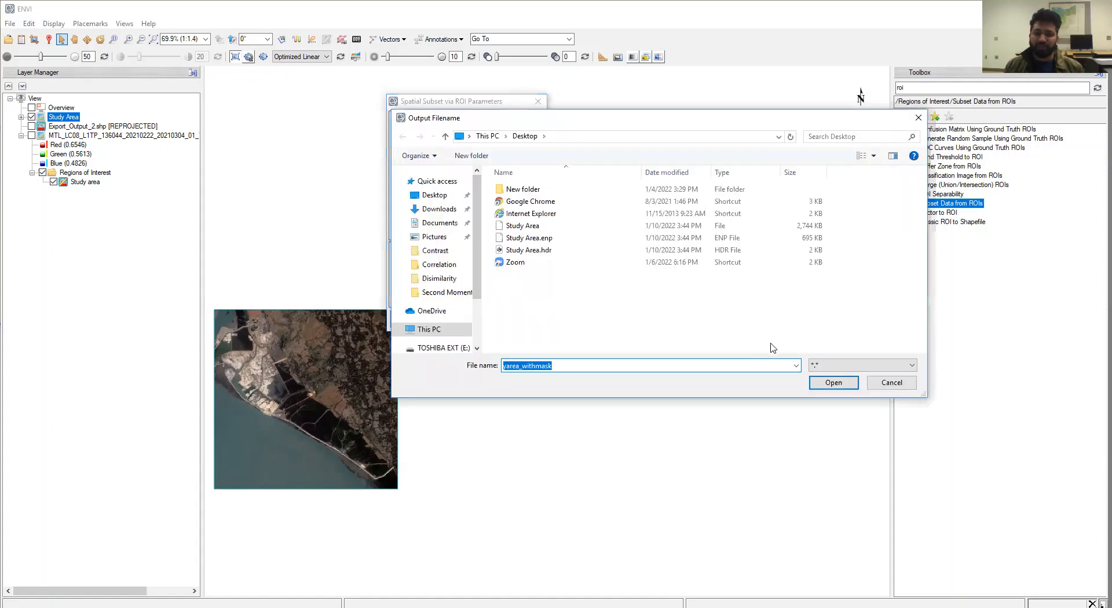
left_click(818, 383)
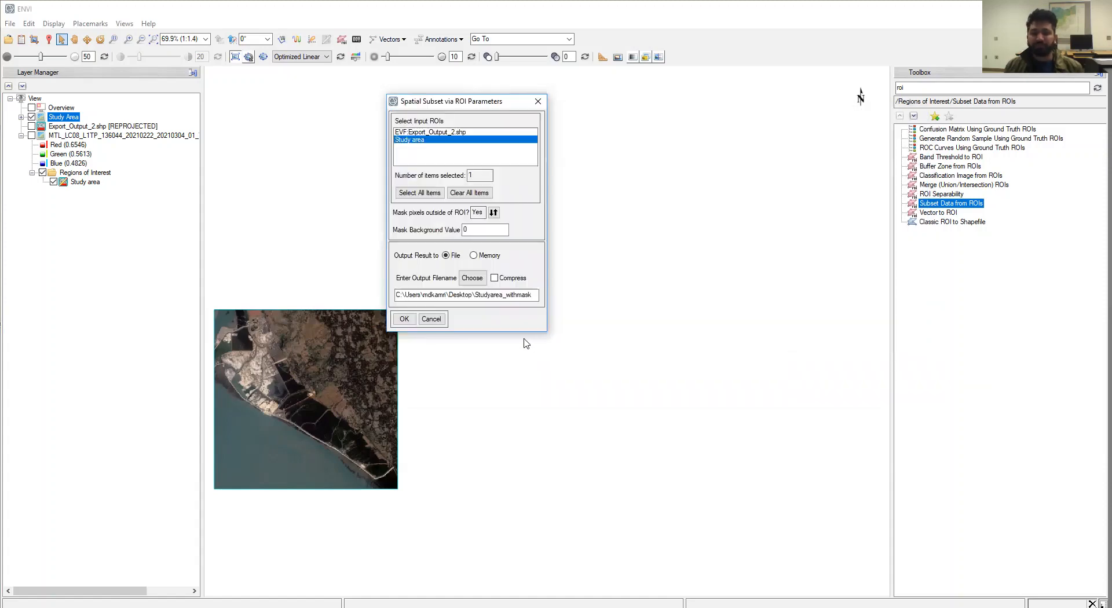
left_click(405, 319)
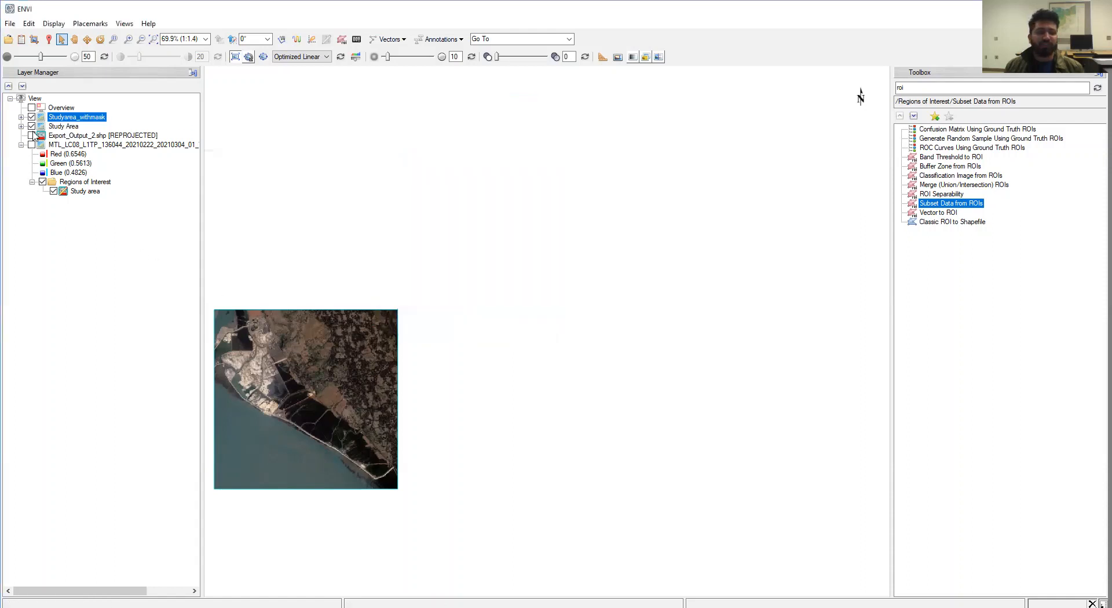
left_click(32, 126)
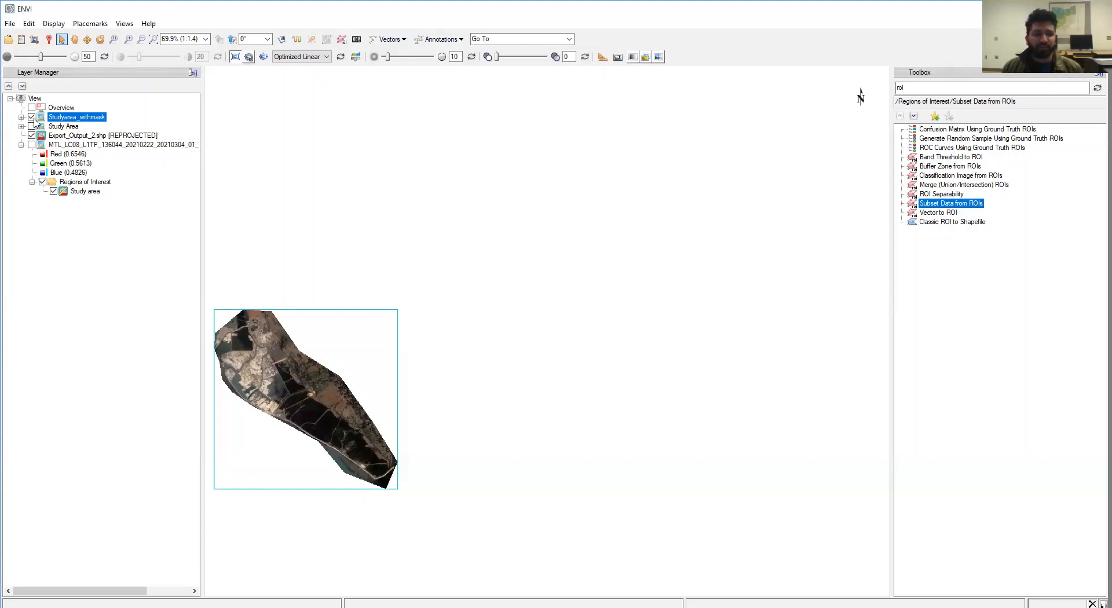
Step: Hide the Studyarea_withmask layer and display the Export_Output_2.shp boundaries over the original Landsat image
left_click(32, 117)
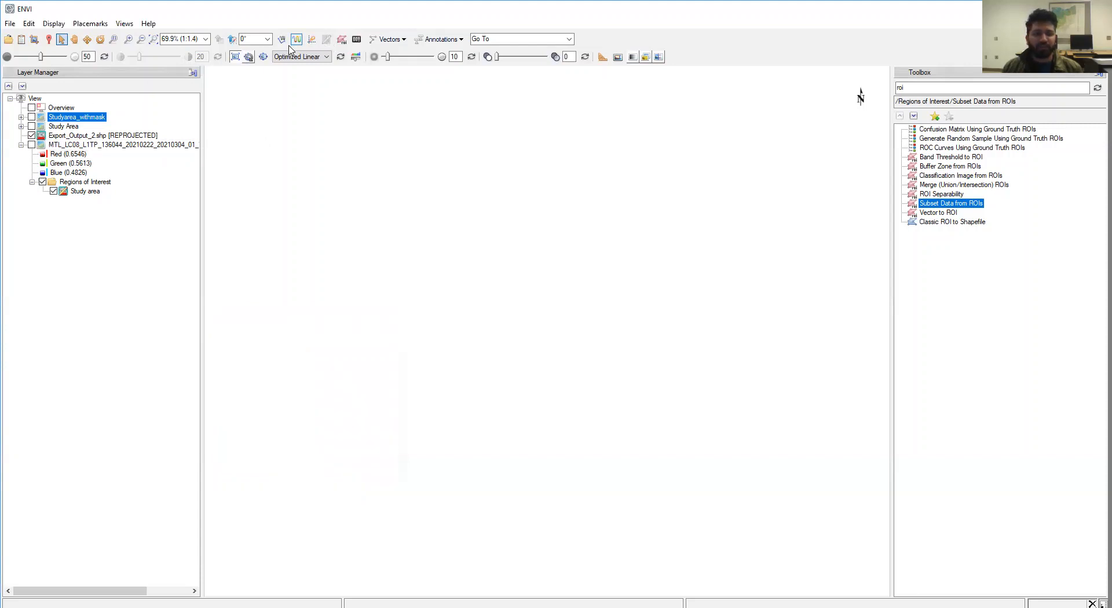
left_click(154, 39)
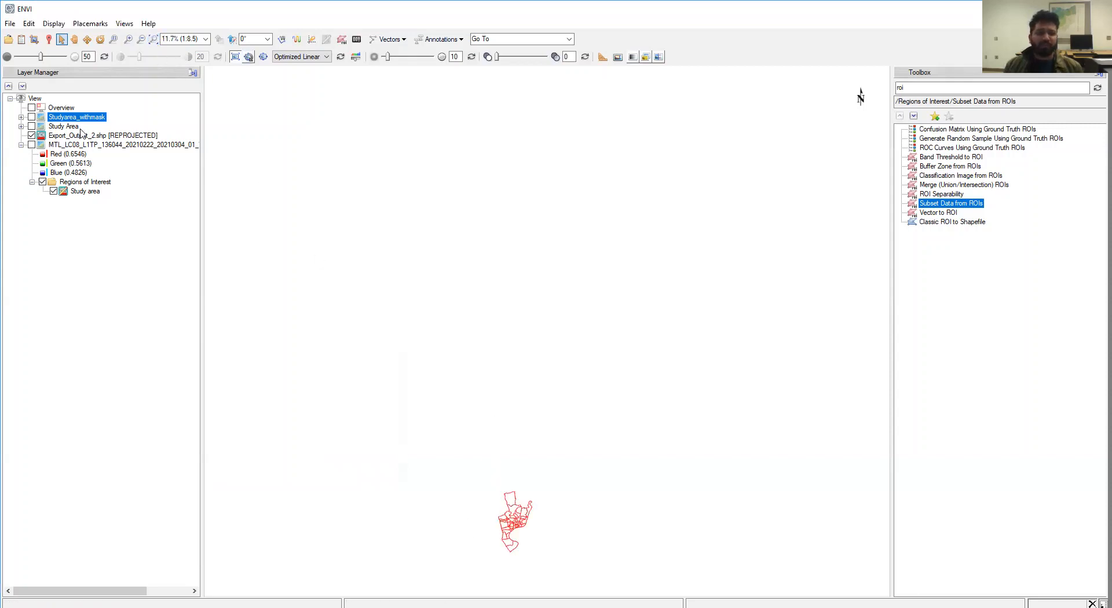
left_click(153, 40)
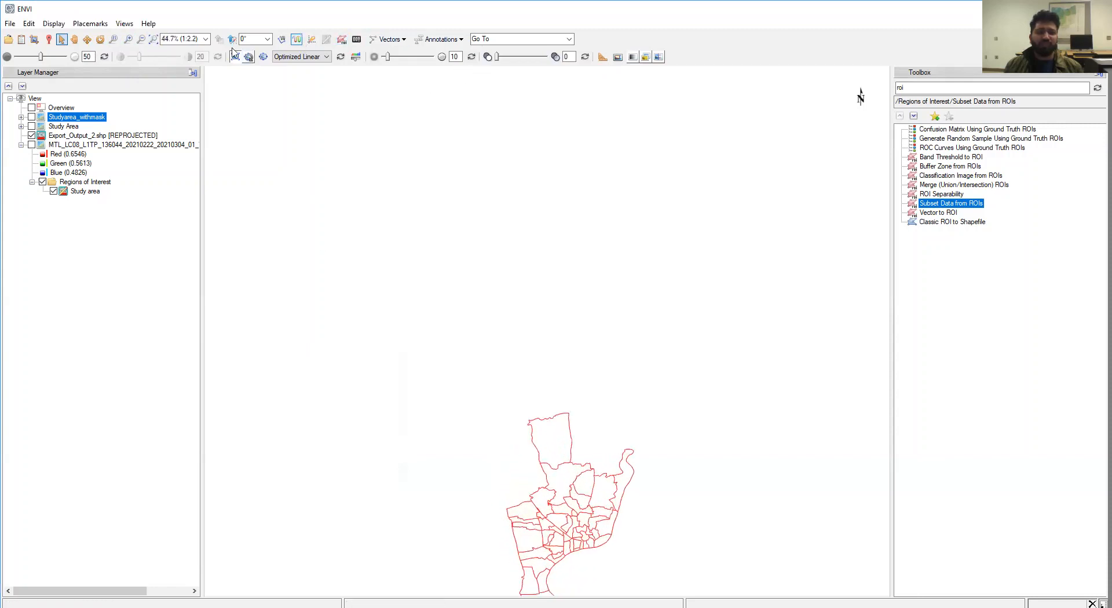
left_click(75, 39)
left_click_drag(558, 532, 544, 361)
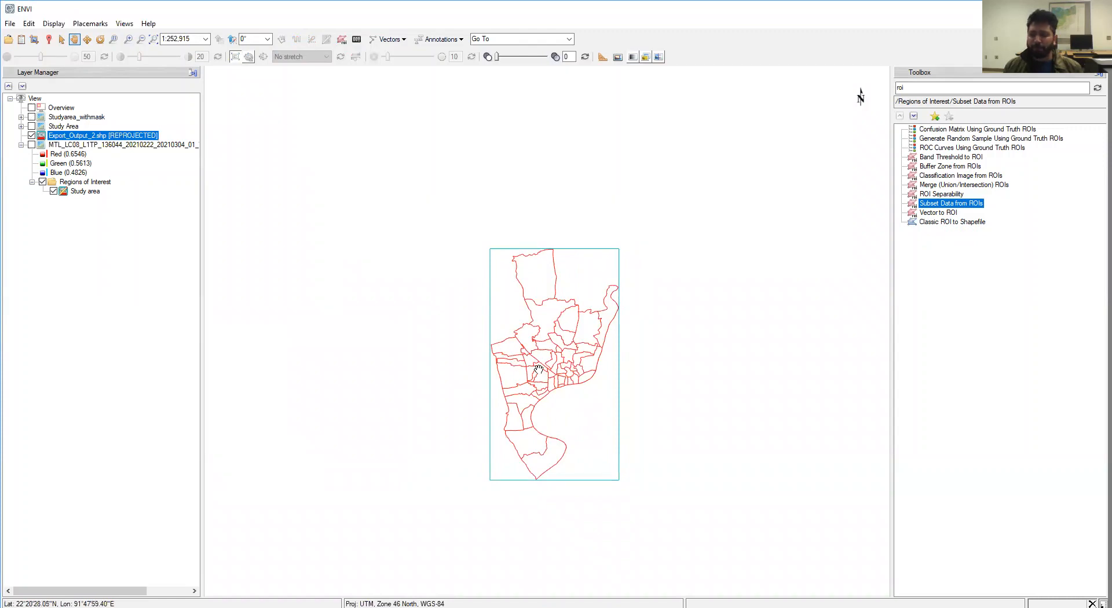
left_click(31, 145)
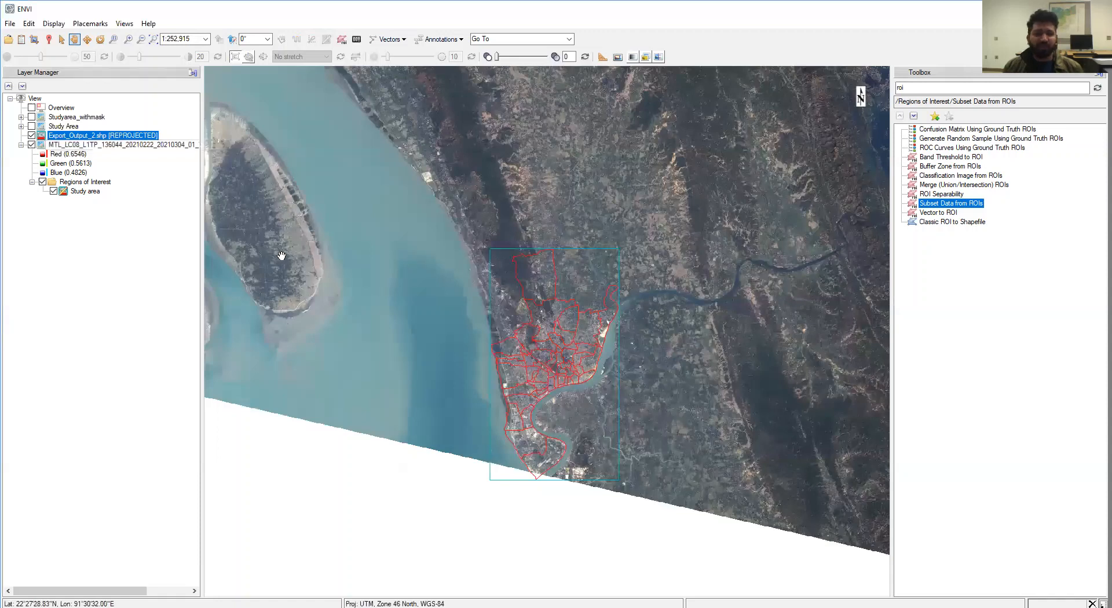
scroll(282, 260, "down", 1)
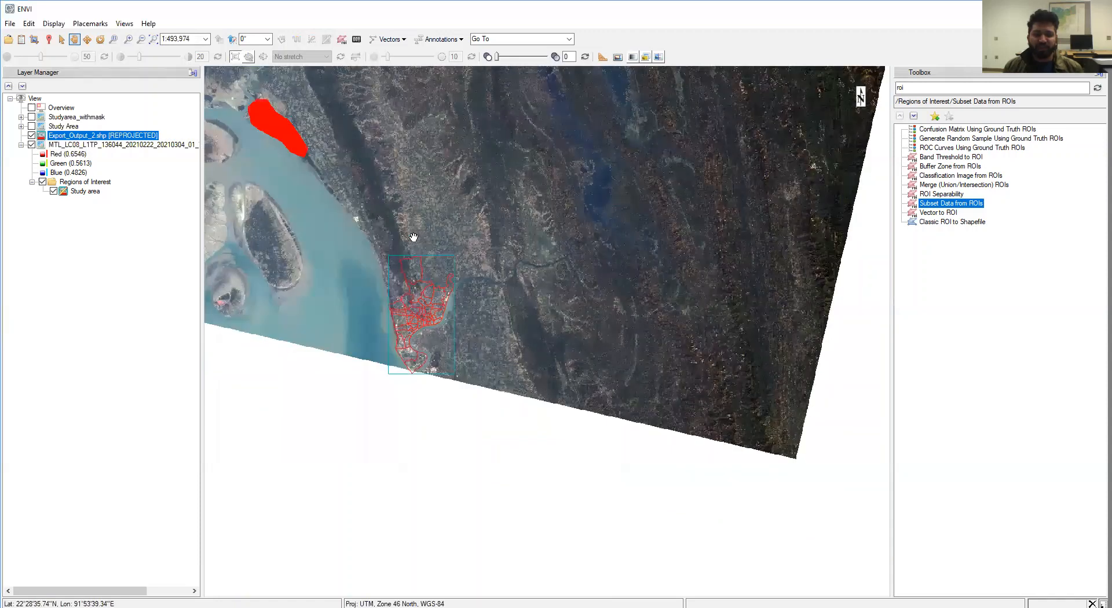
scroll(431, 257, "down", 1)
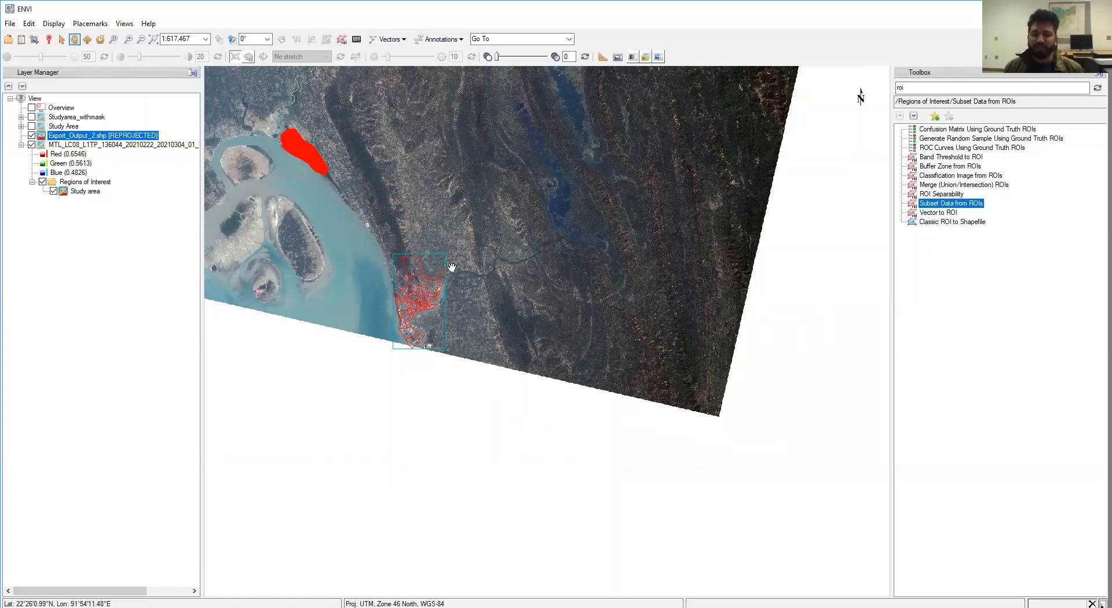
Step: Start Subset Data from ROIs on the first LC08 file, masking pixels outside the EVF: Export_Output_2.shp ROI
double_click(961, 206)
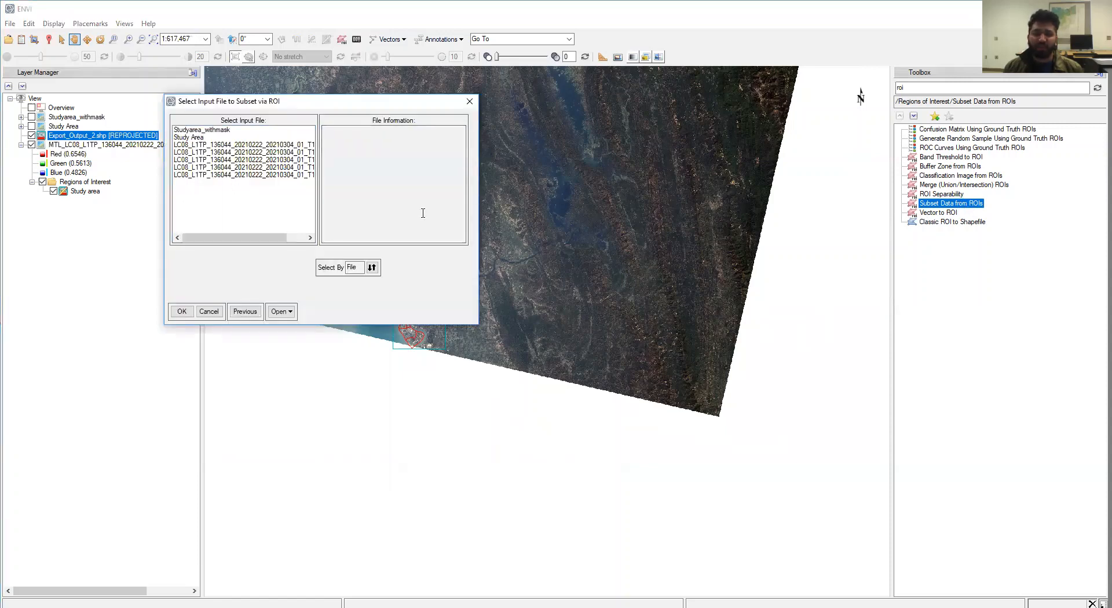
left_click(219, 145)
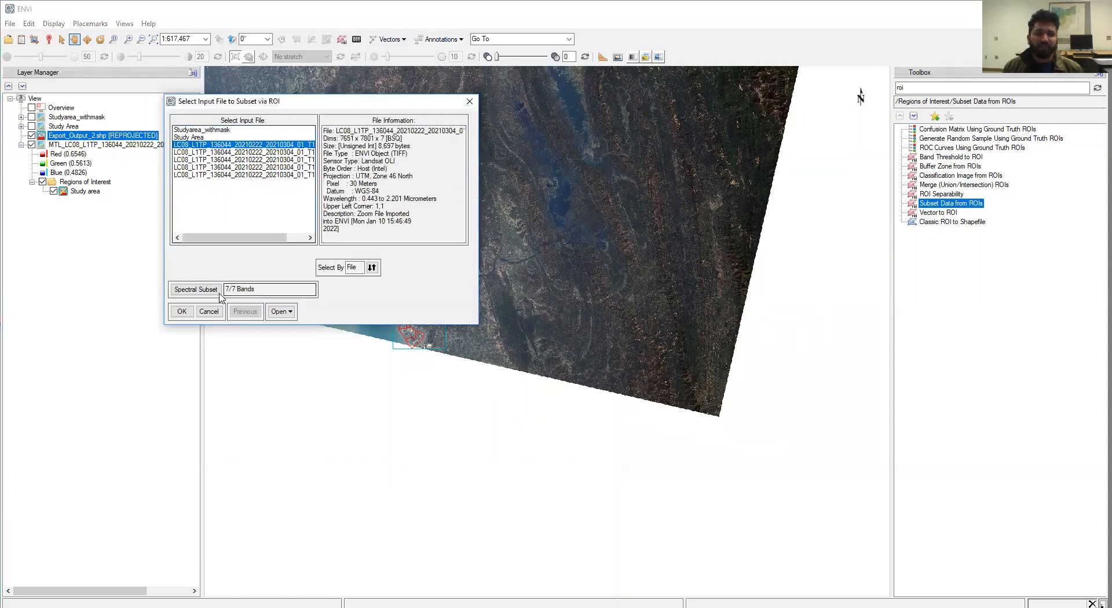
left_click(183, 311)
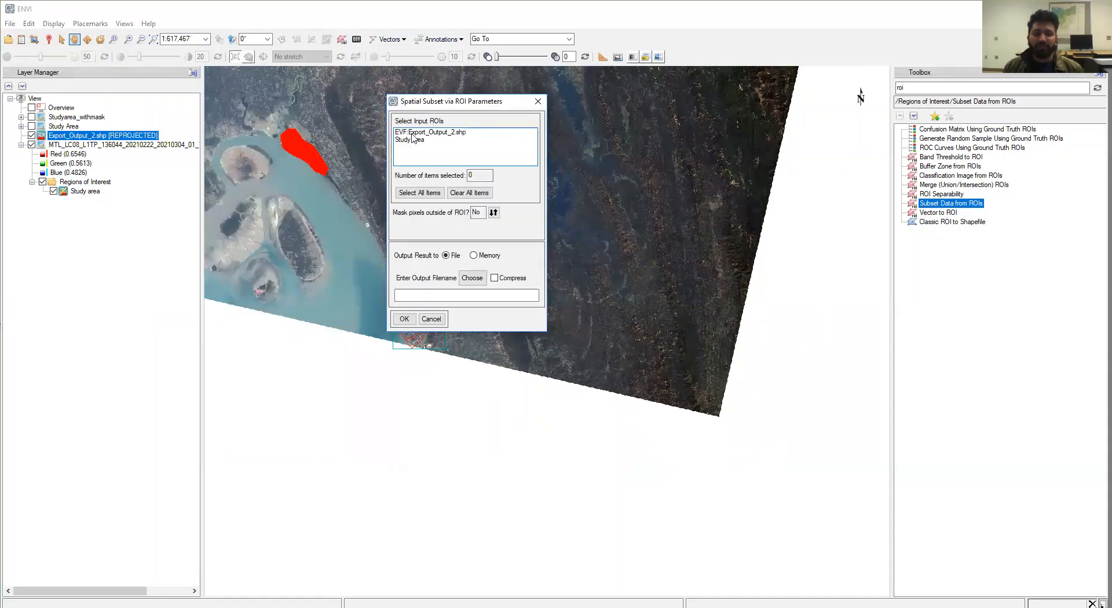
left_click(440, 133)
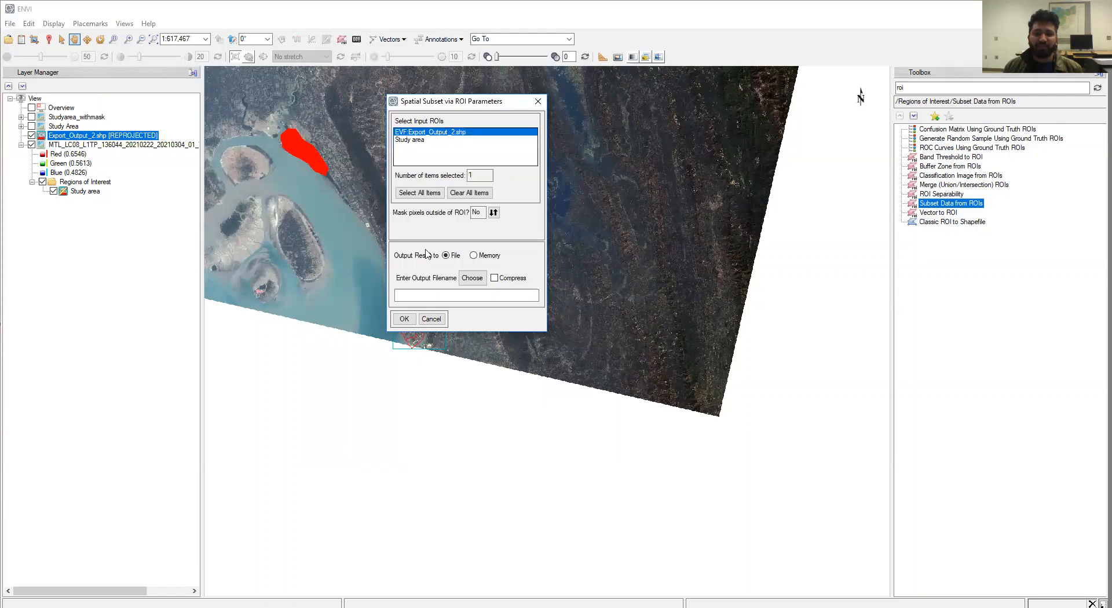
left_click(494, 213)
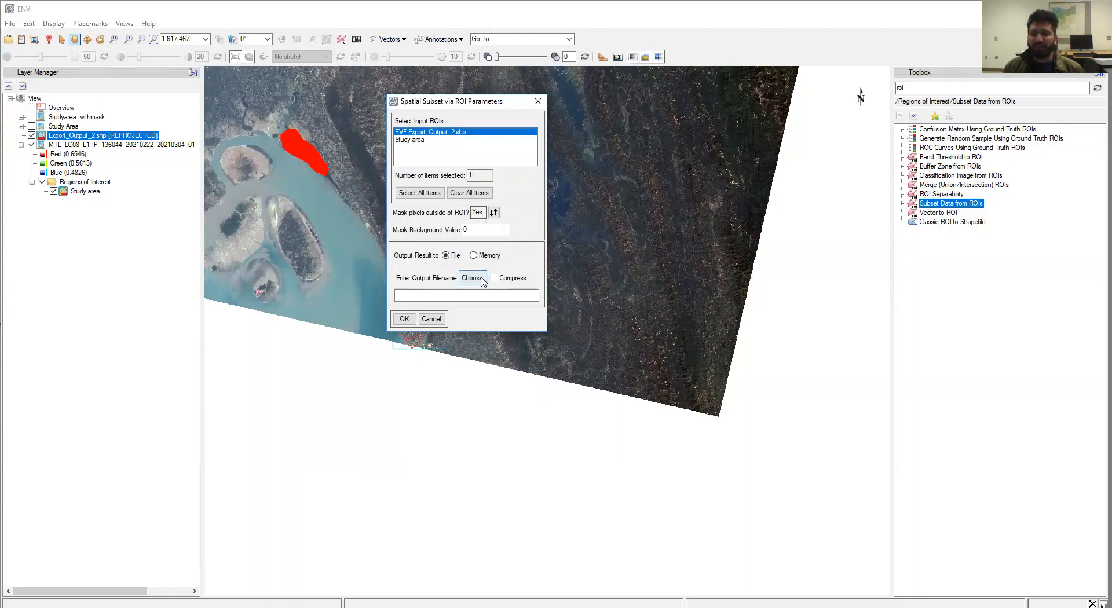
Step: Set the subset's output file to "Ctg_studyarea" on the Desktop
left_click(468, 295)
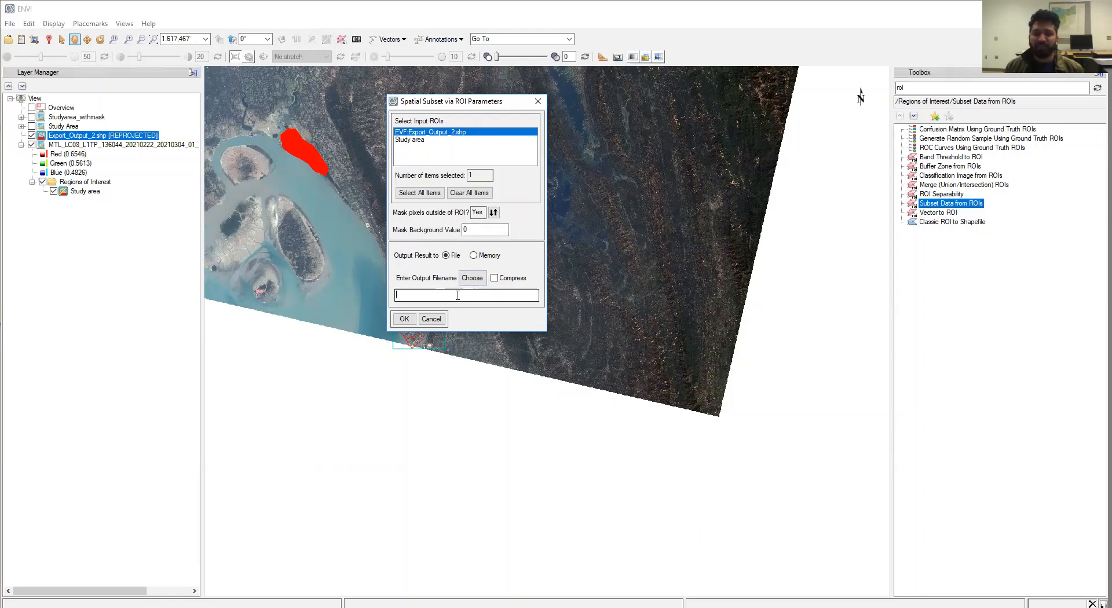
type("C:")
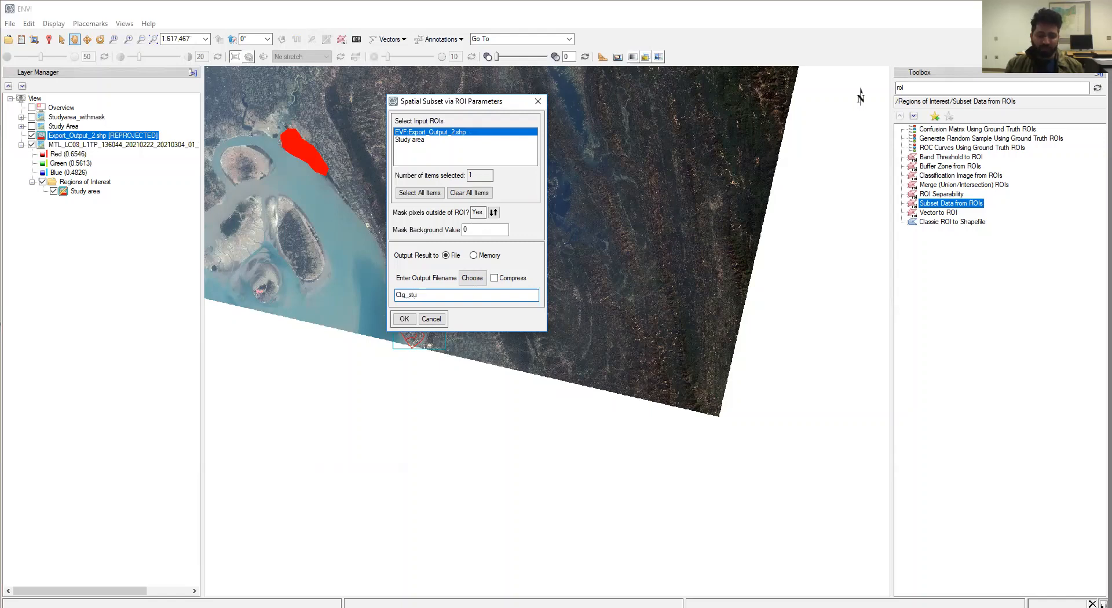
type("g_studyarea")
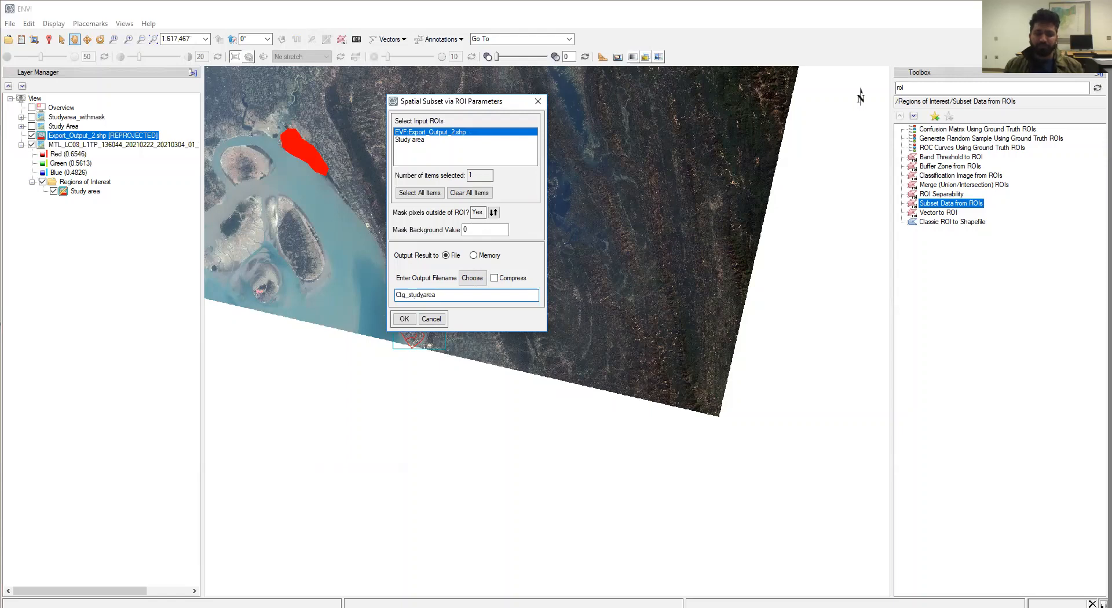
left_click(471, 279)
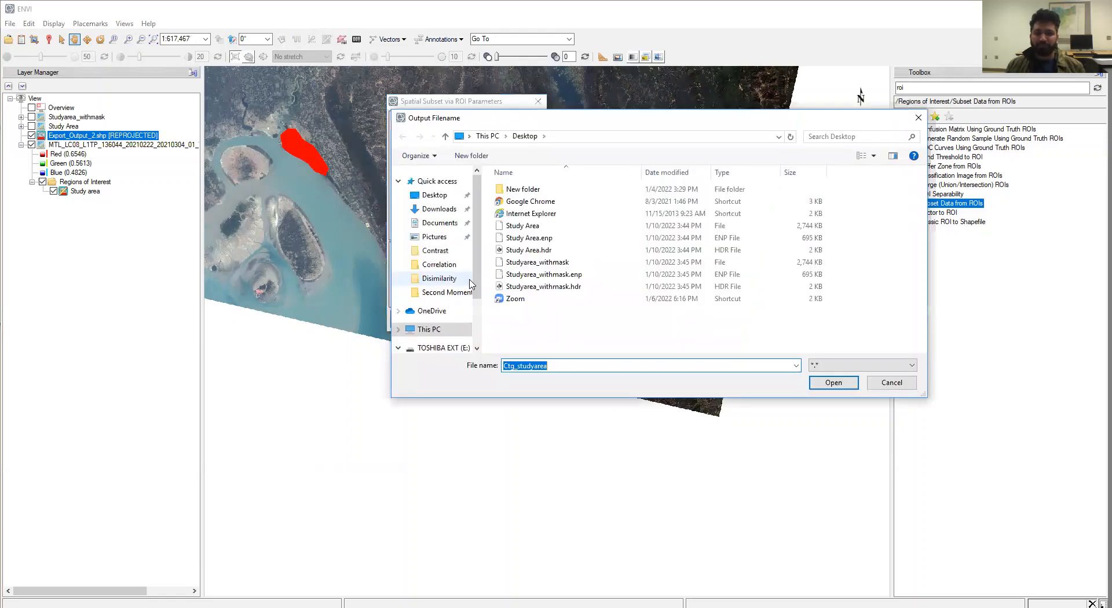
left_click(835, 383)
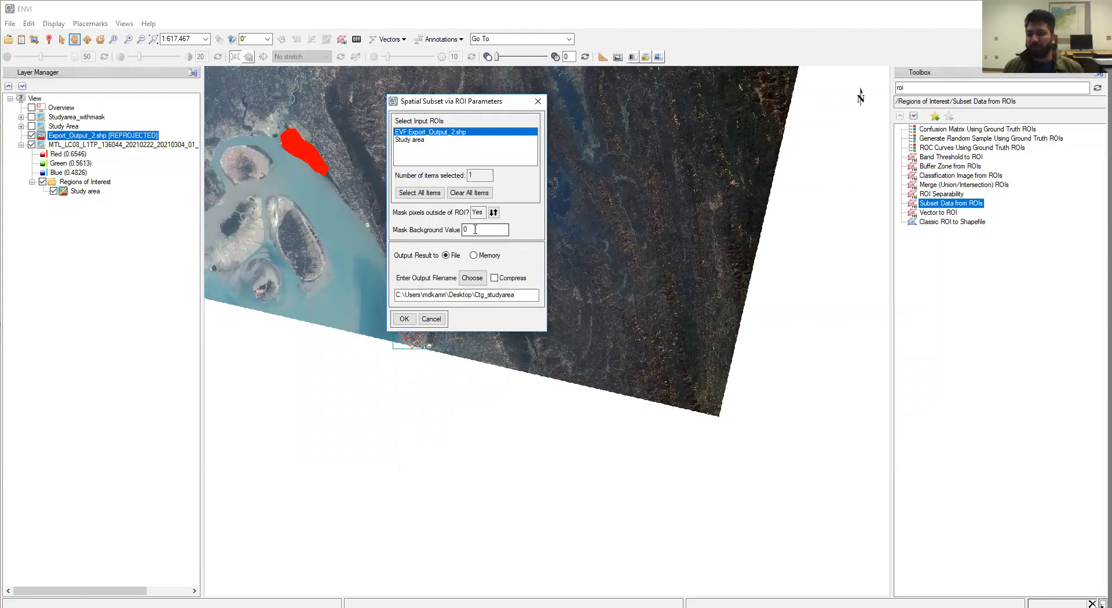
Step: Try NaN as the mask background value and set it back to 0
left_click(474, 230)
key("BackSpace")
type("NaN")
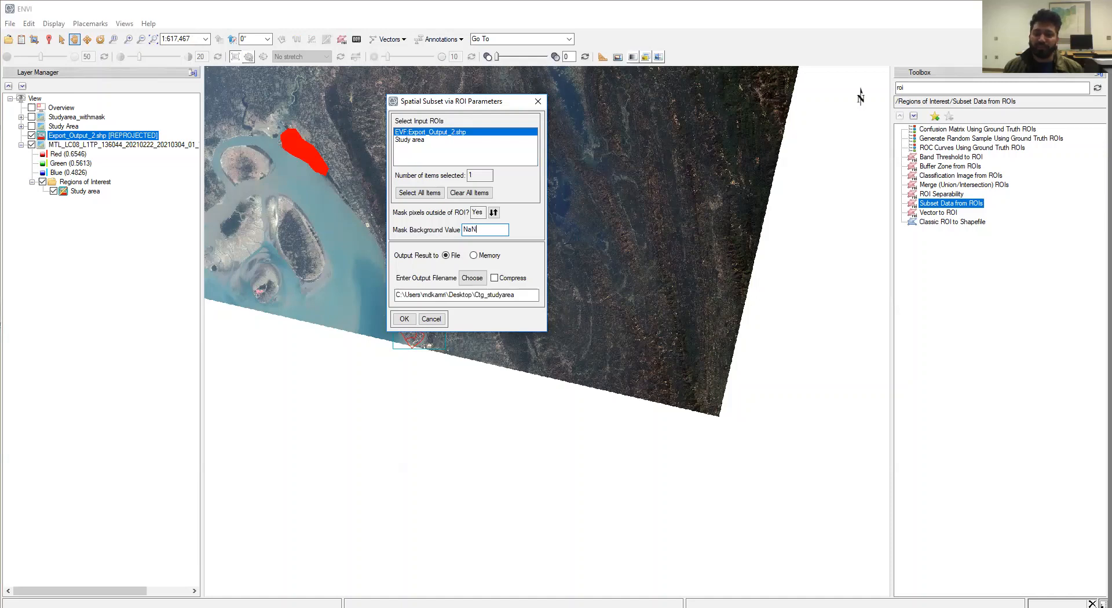
key("BackSpace")
key("BackSpace")
key("BackSpace")
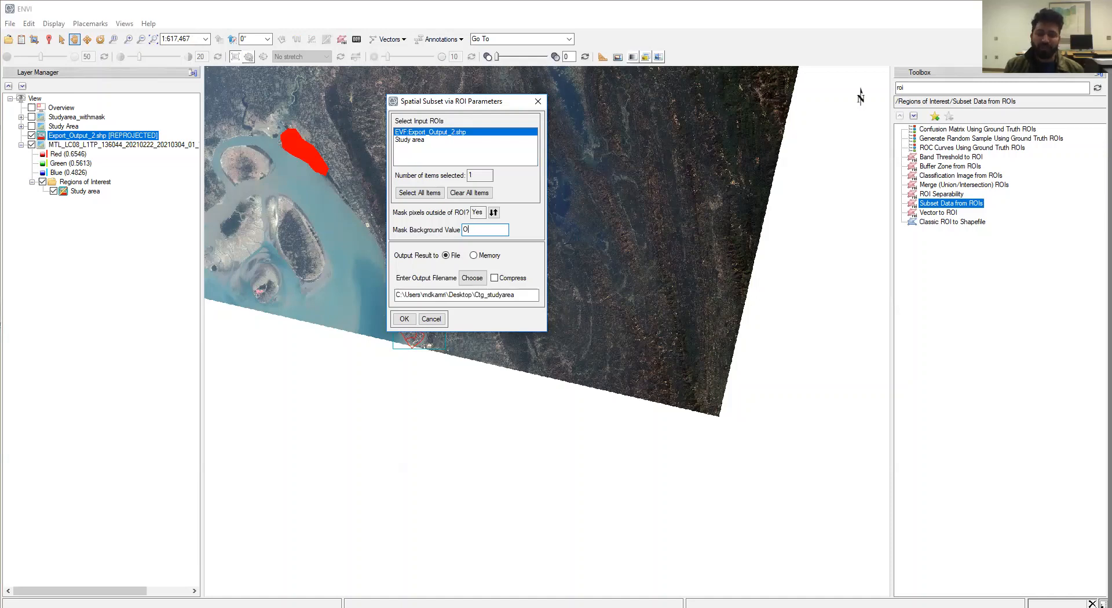
type("0")
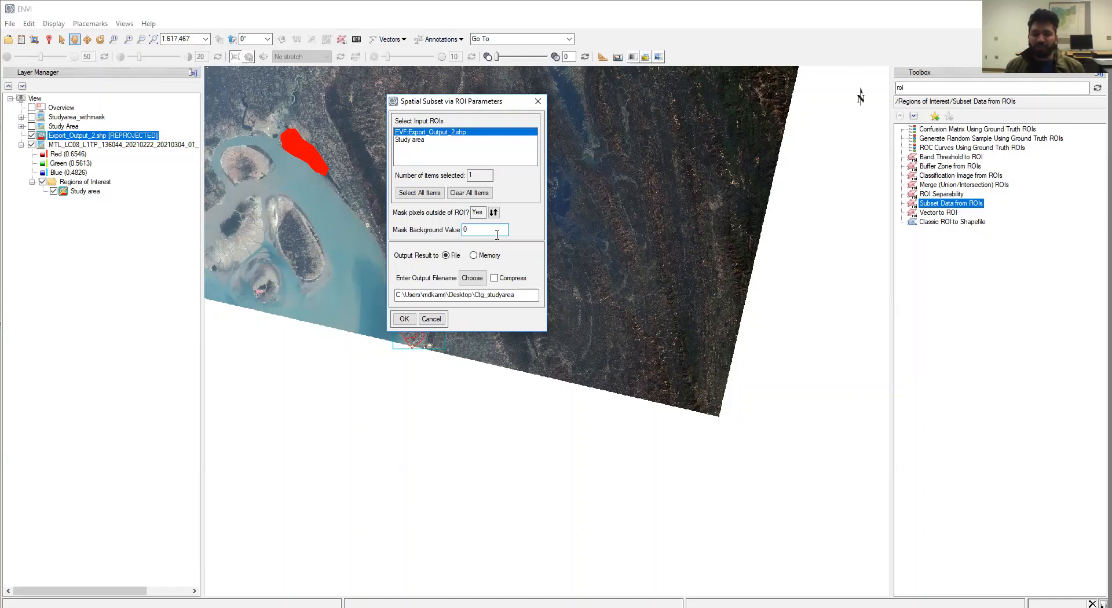
Step: Run the masked subset and hide the Export_Output_2.shp and original Landsat layers
left_click(402, 320)
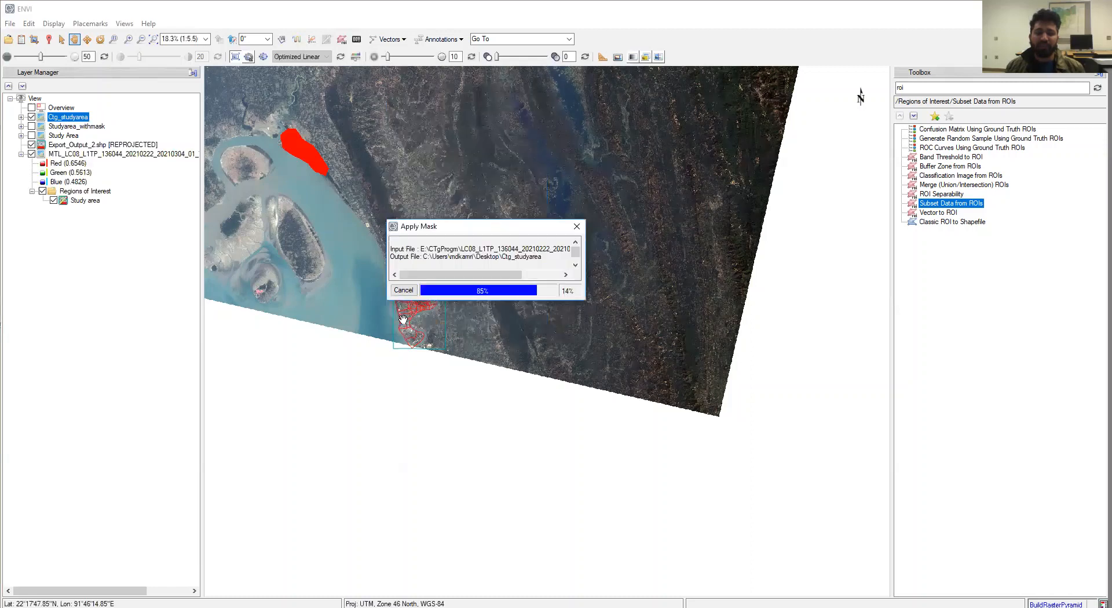
left_click(32, 145)
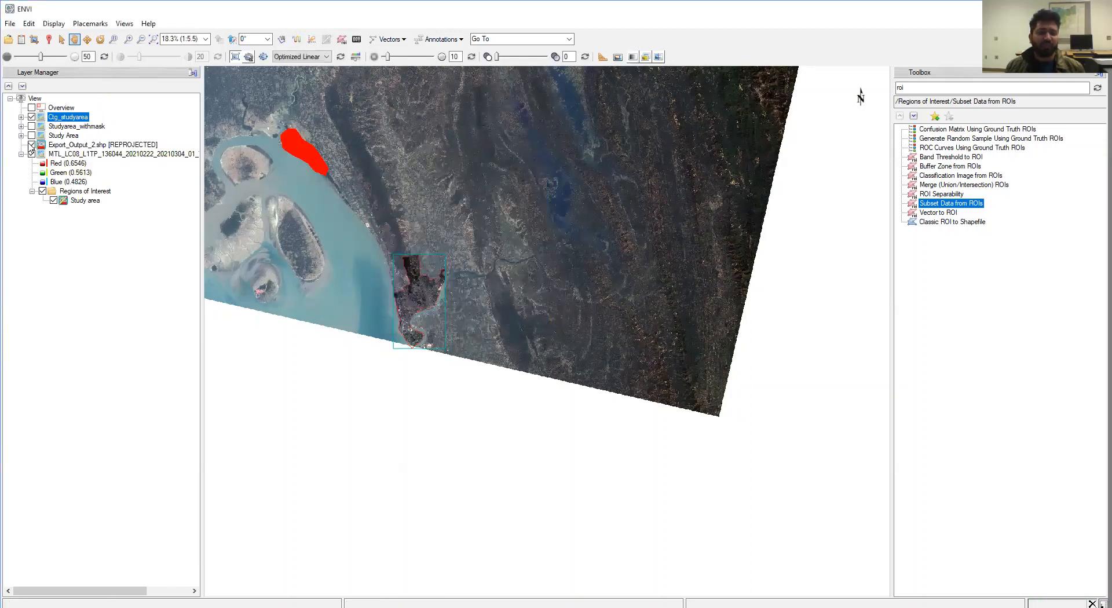
left_click(31, 154)
Step: Inspect the masked Ctg_studyarea subset up close and turn the Studyarea_withmask layer back on
scroll(379, 272, "up", 5)
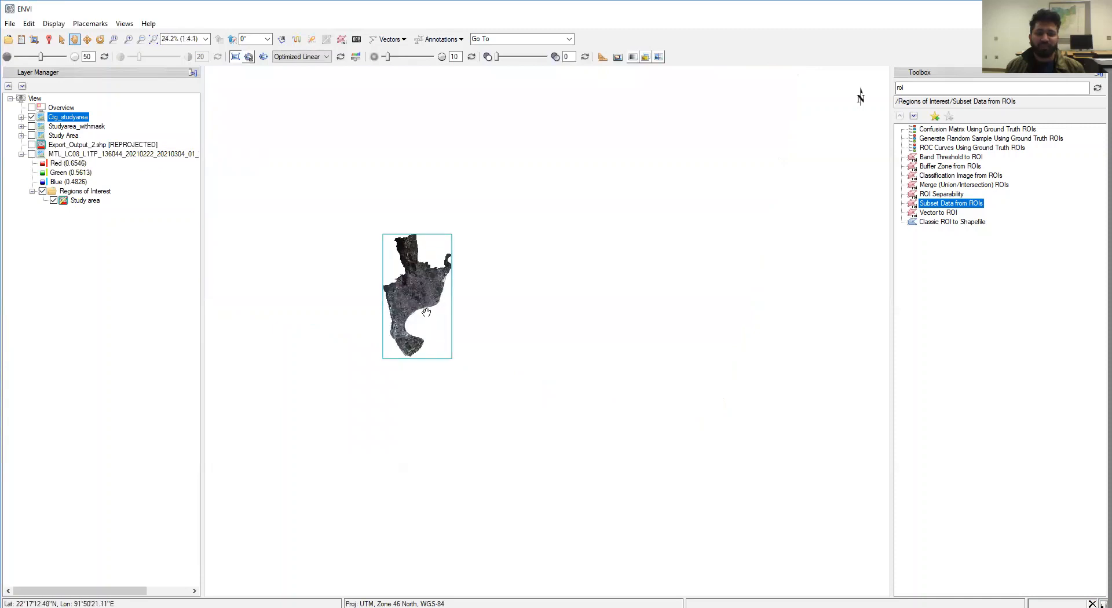
scroll(379, 272, "up", 1)
scroll(379, 272, "down", 3)
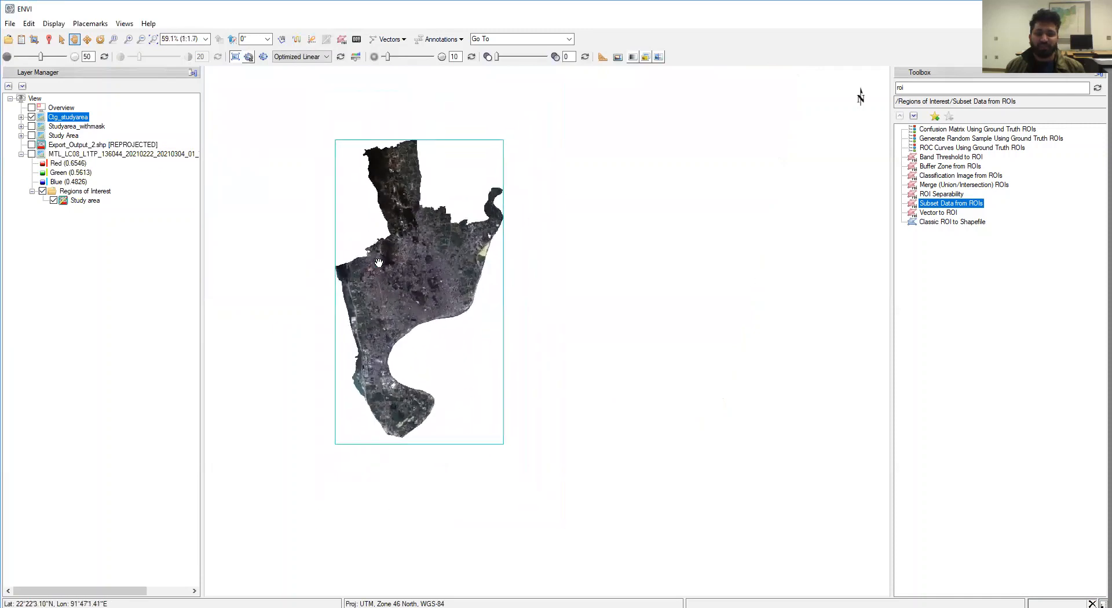
left_click_drag(379, 272, 517, 273)
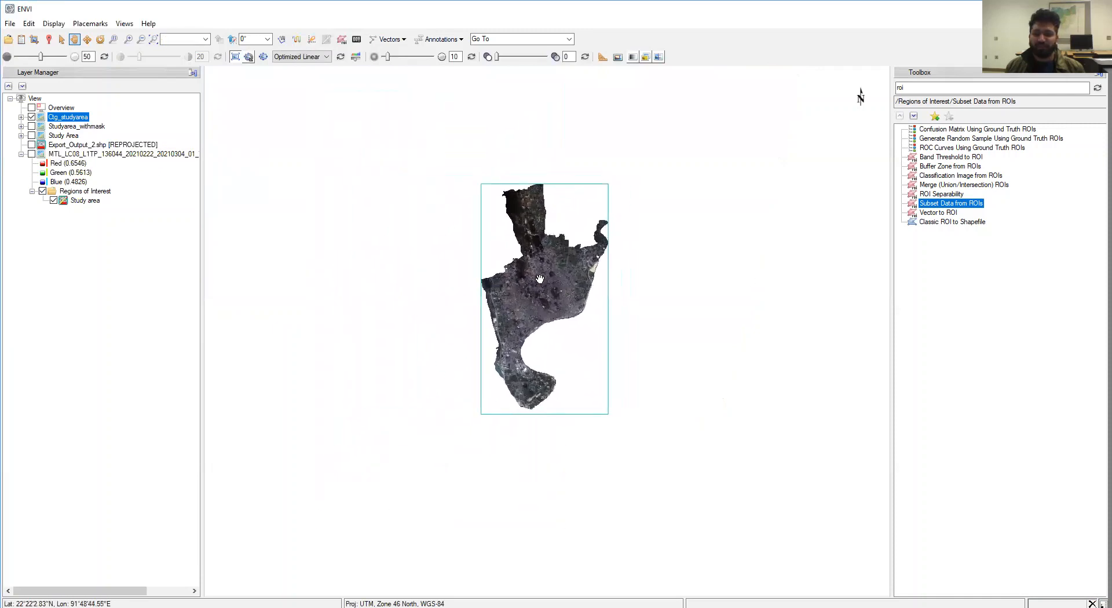
scroll(536, 275, "up", 2)
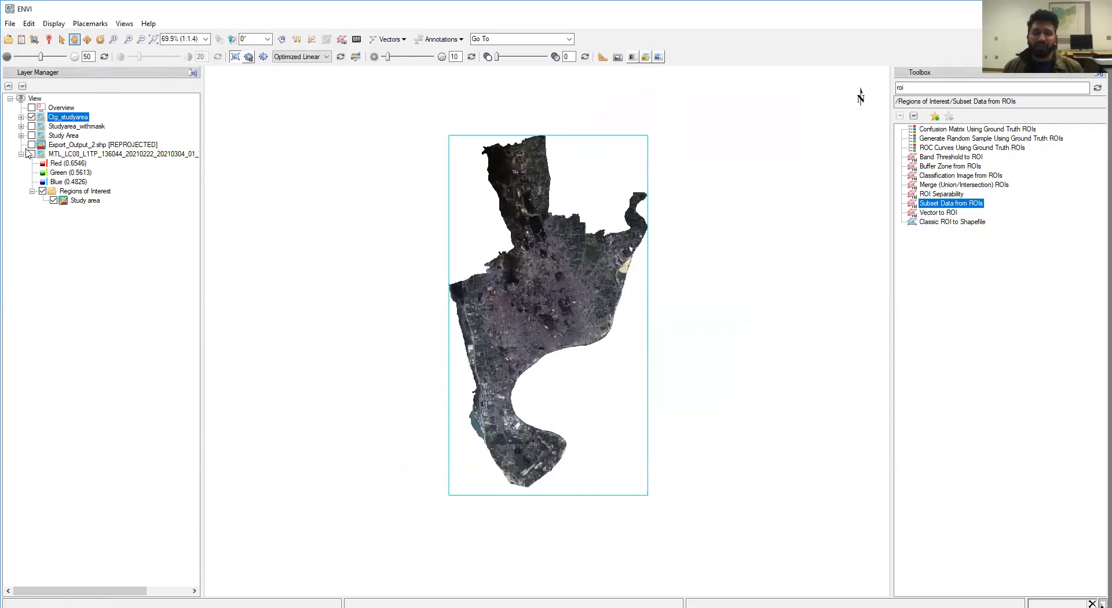
left_click(31, 126)
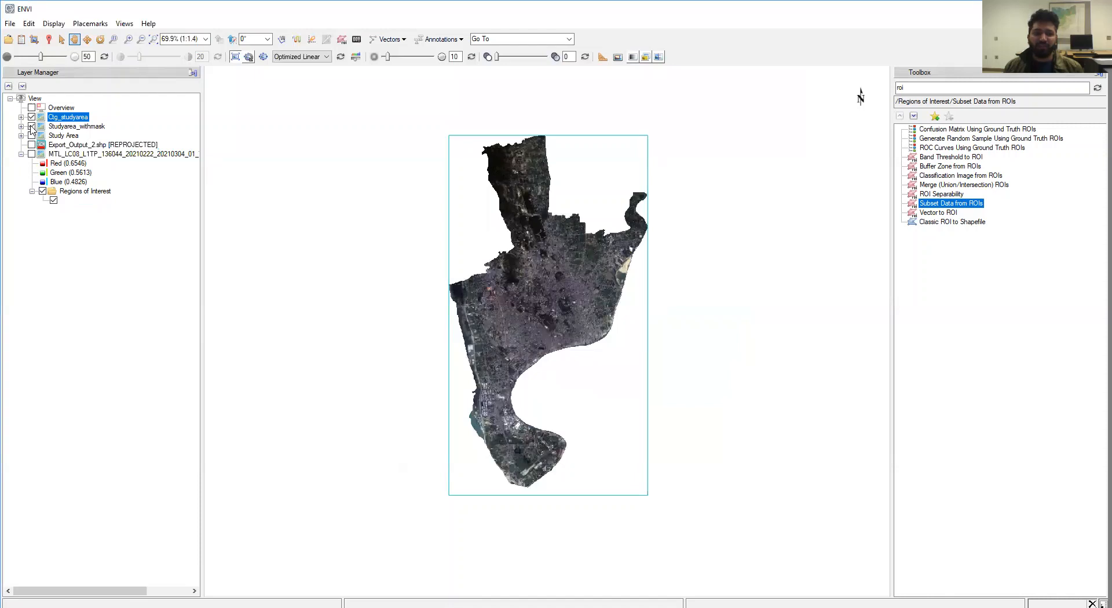